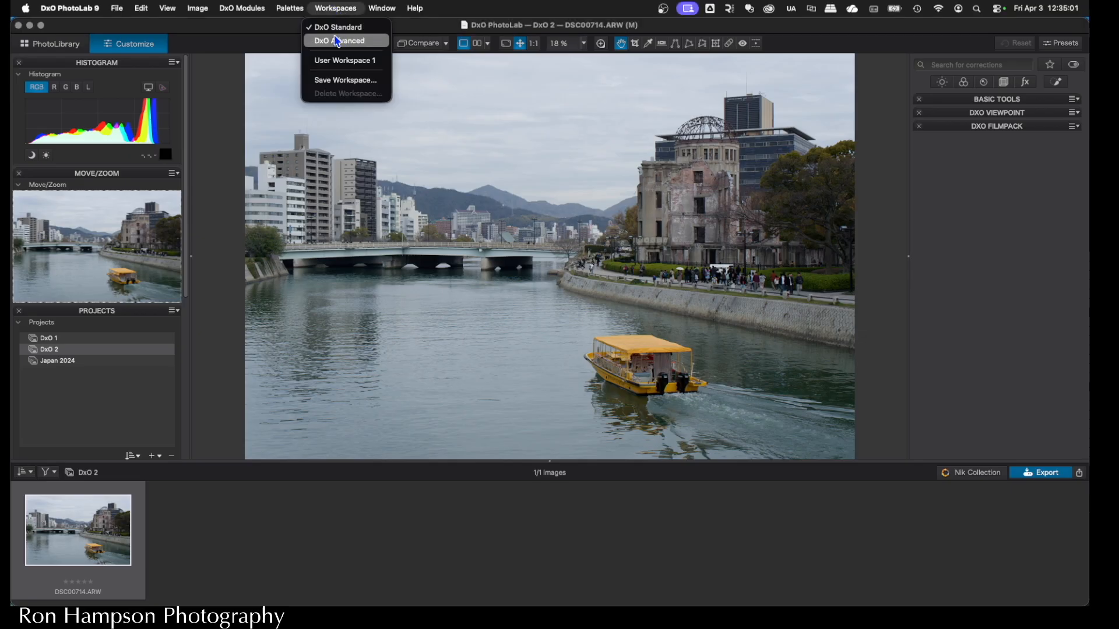
Expand the Basic Tools palette and examine the corrections it contains.
left_click(345, 60)
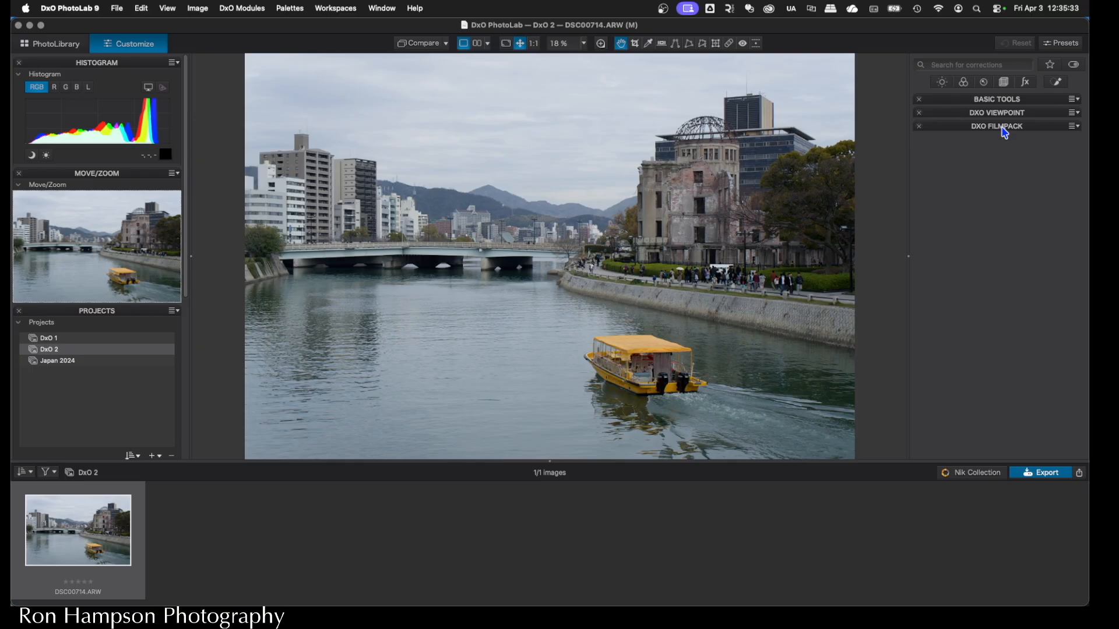
left_click(1015, 104)
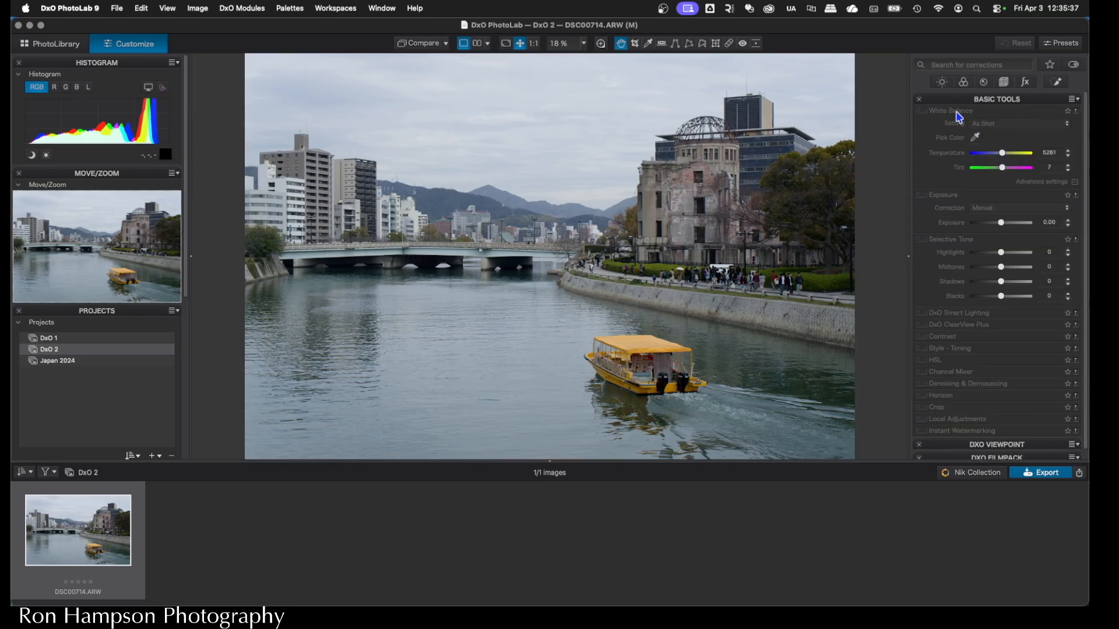
scroll(962, 256, "down", 1)
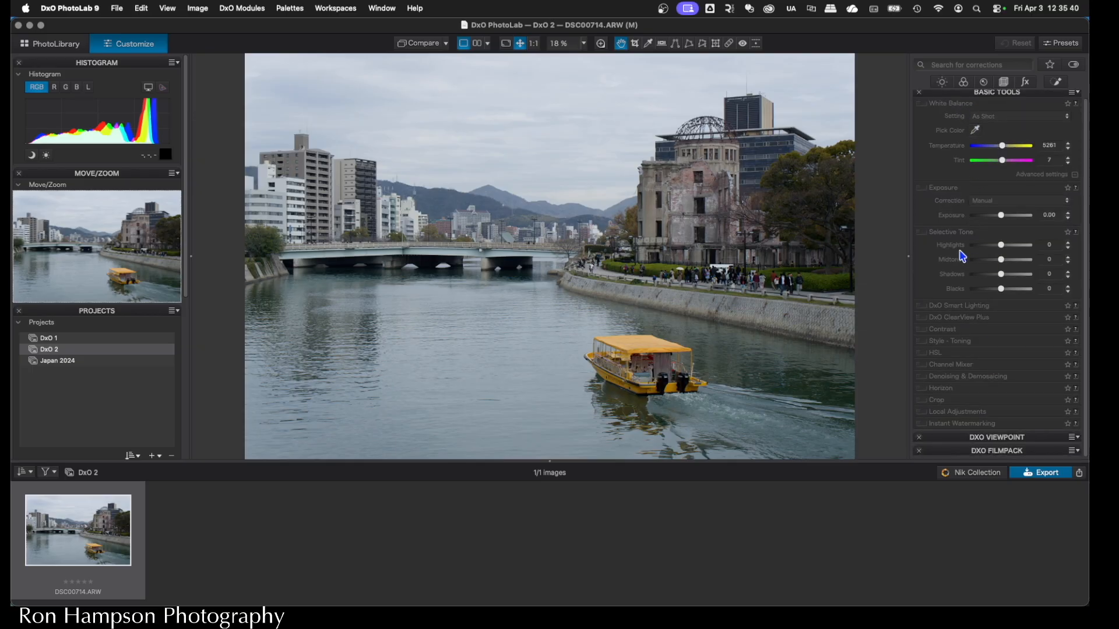
scroll(962, 257, "up", 1)
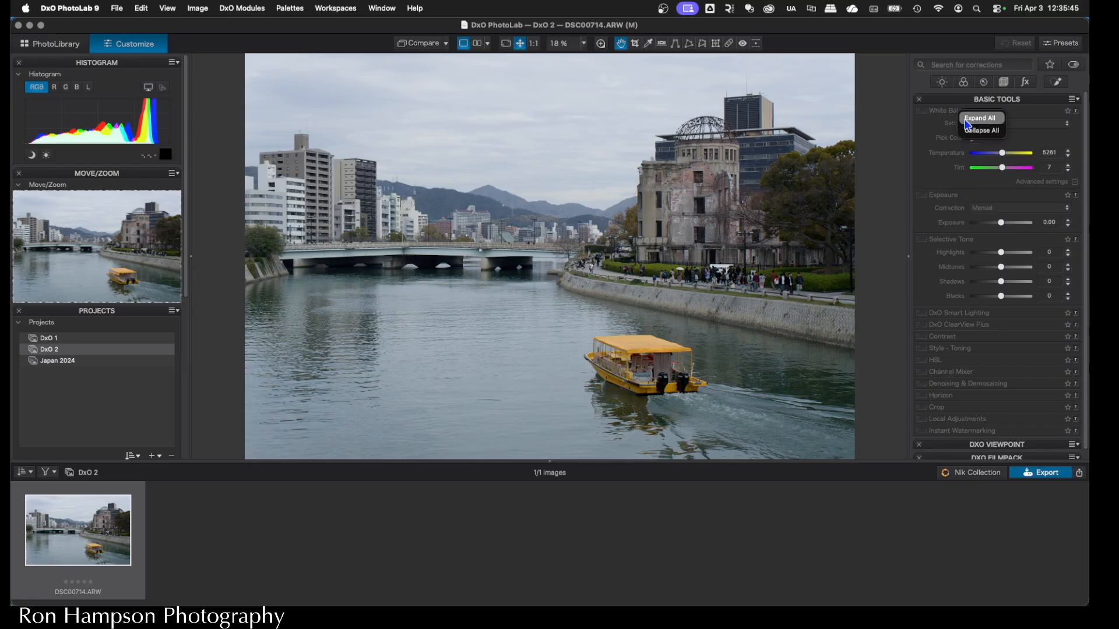
Collapse all corrections inside the Basic Tools palette, including White Balance, and fold the palette itself.
right_click(960, 114)
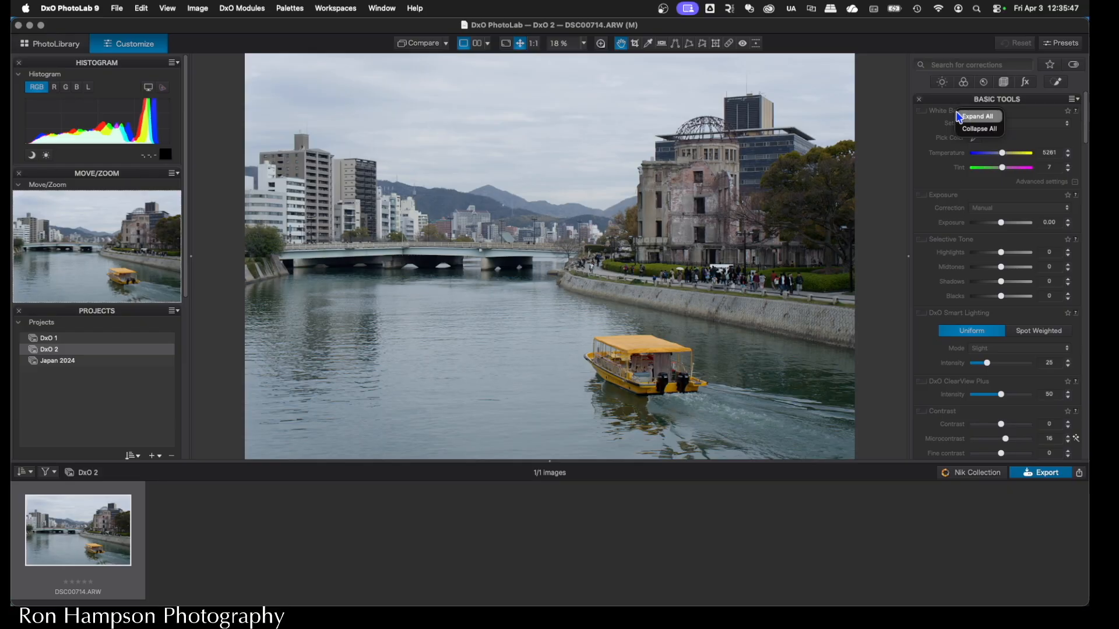
left_click(967, 128)
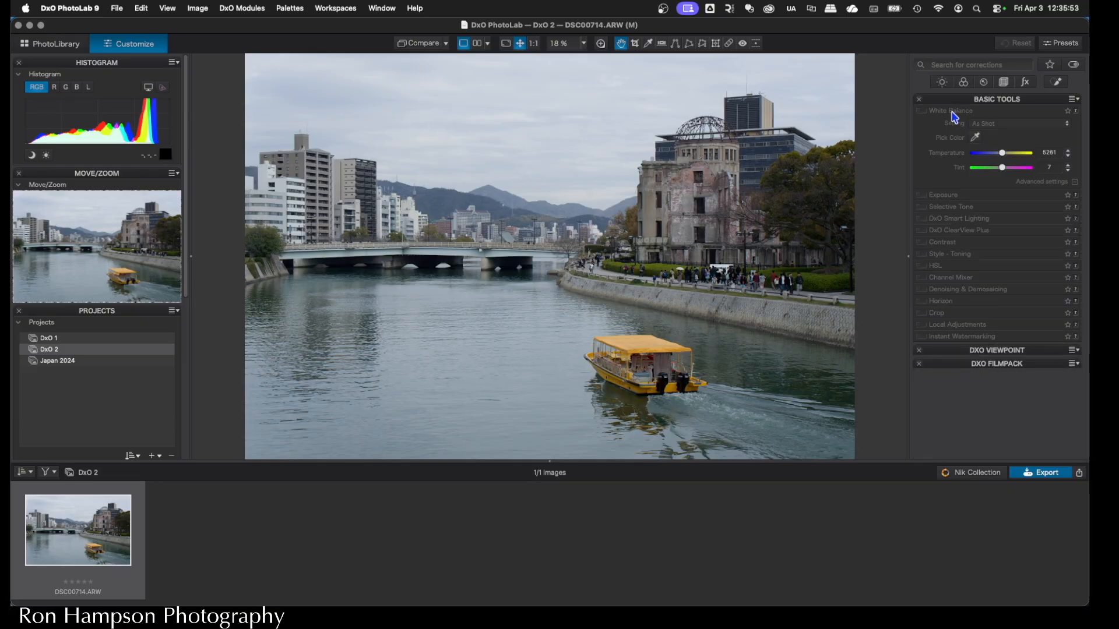
left_click(953, 112)
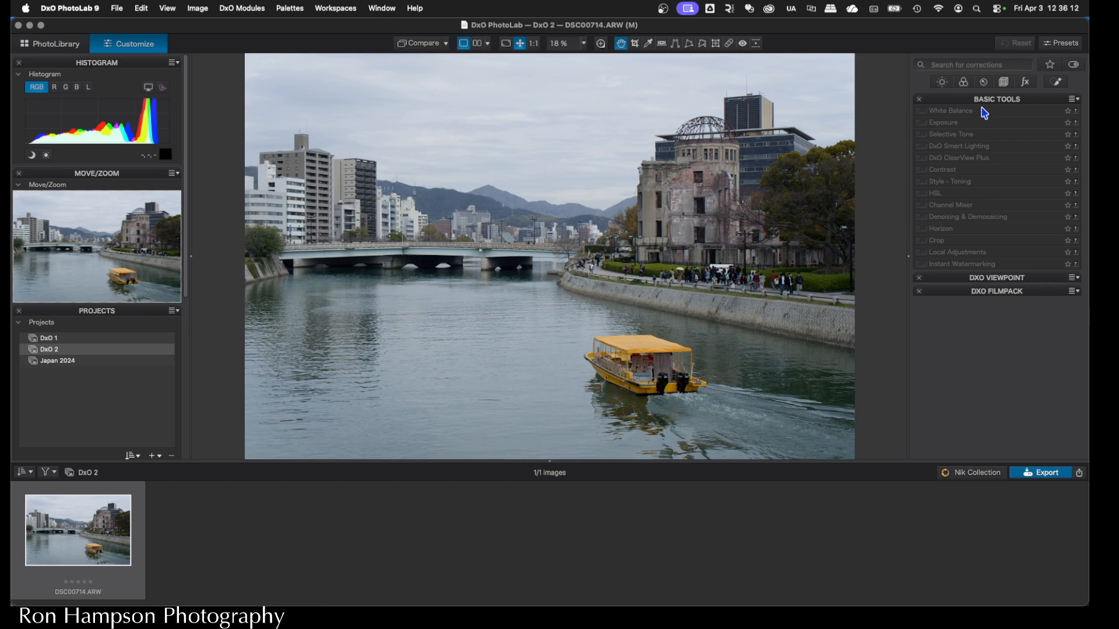
left_click(998, 100)
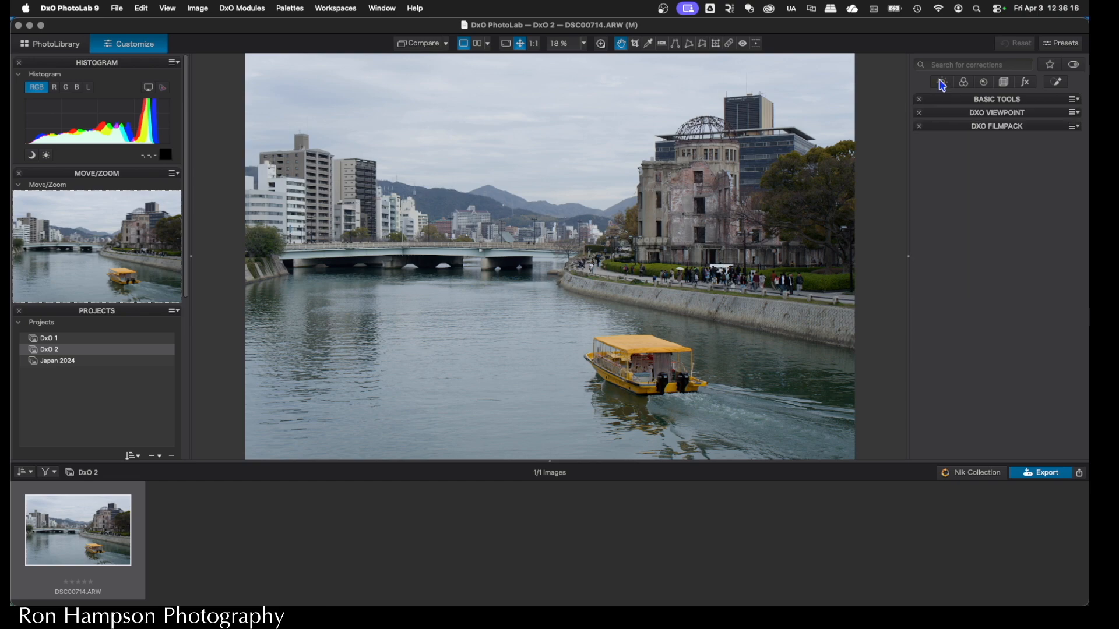
Examine the Light, Color, Detail, Geometry, Watermark & Effects and Local Adjustments correction categories in turn, and clear the category filter.
left_click(942, 83)
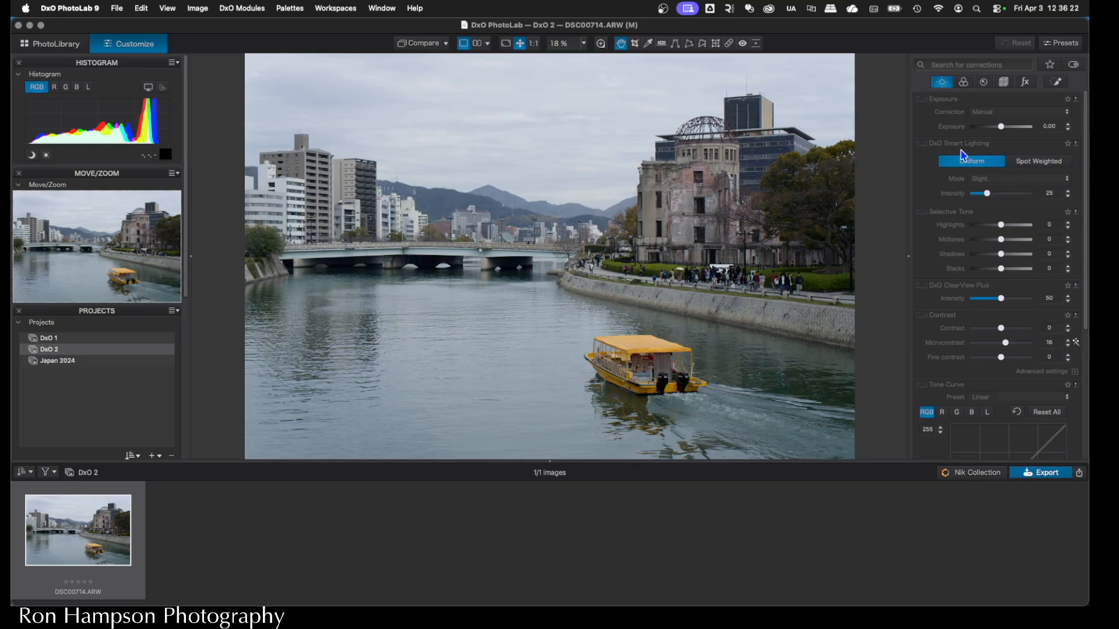
left_click(965, 84)
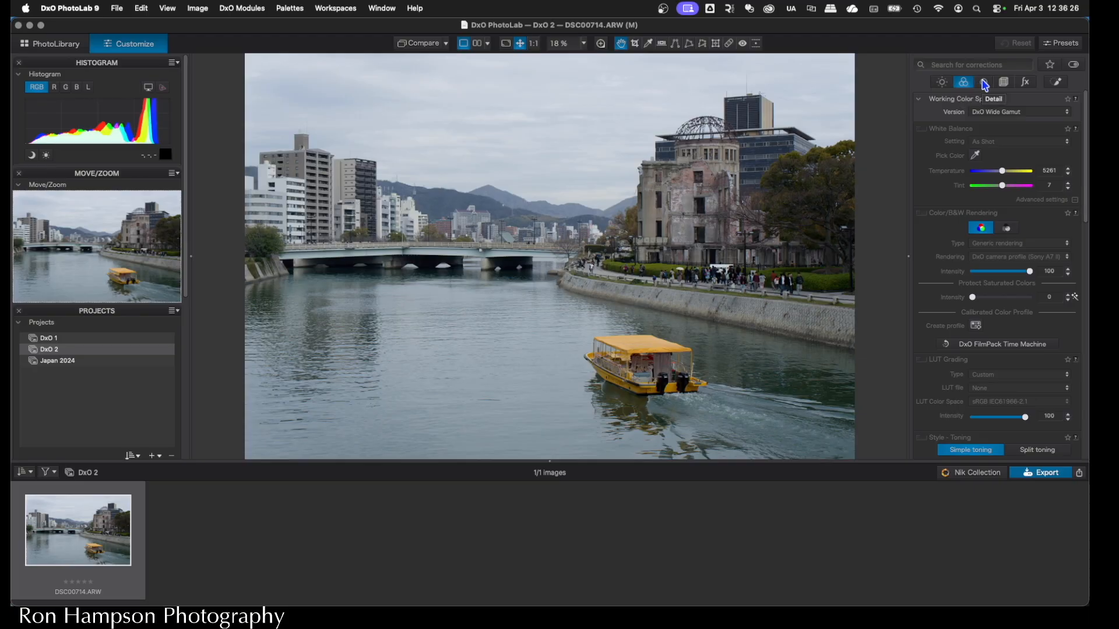
left_click(984, 83)
left_click(1003, 83)
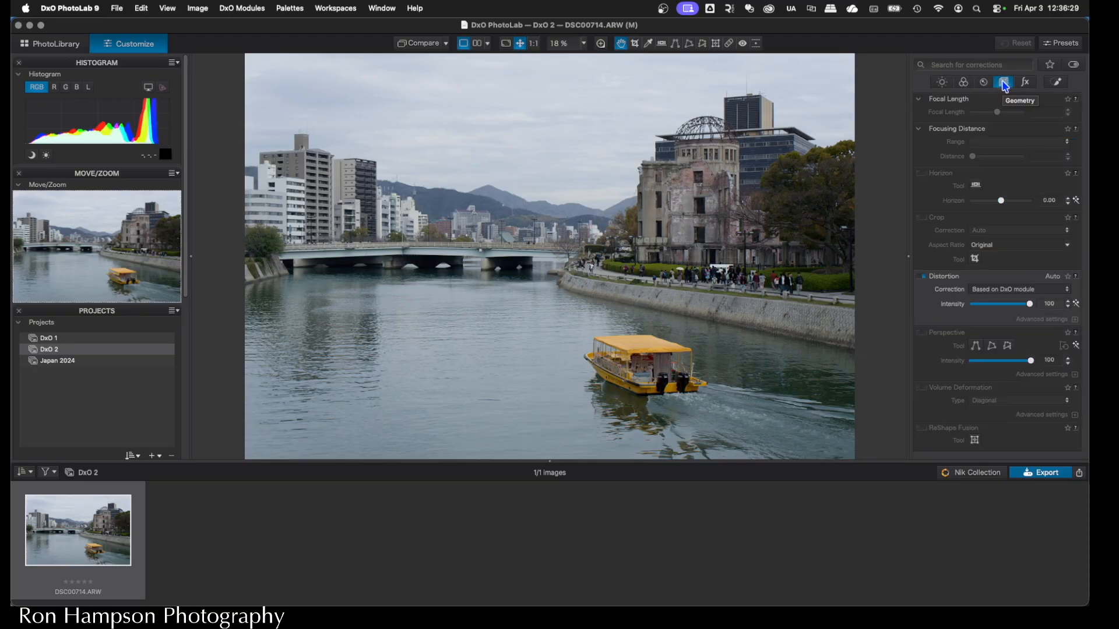
left_click(1025, 83)
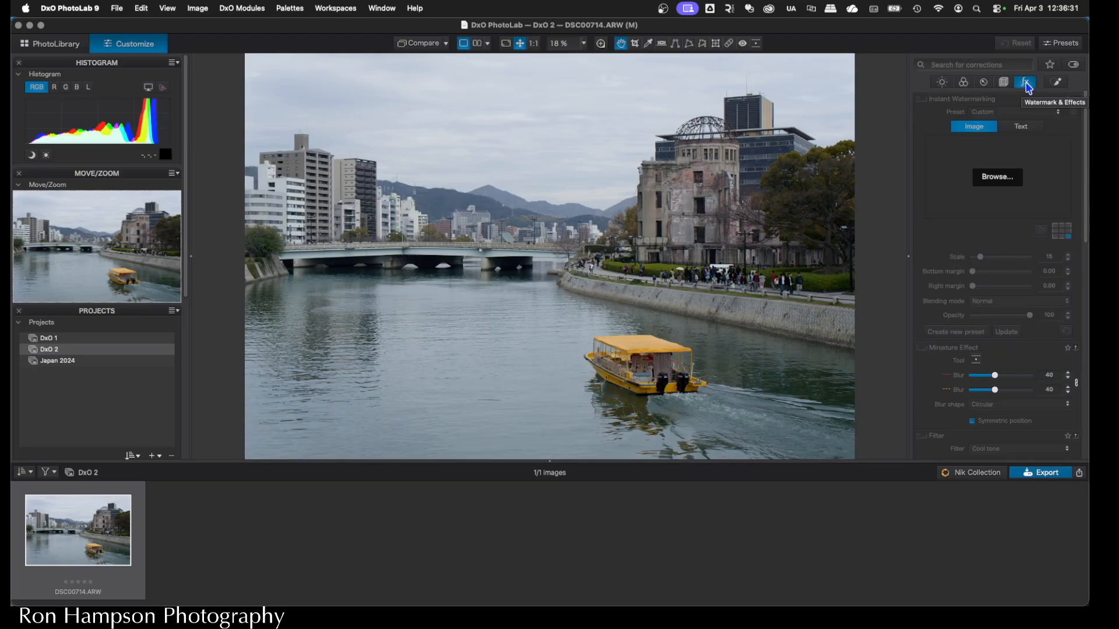
left_click(1058, 83)
left_click(1058, 84)
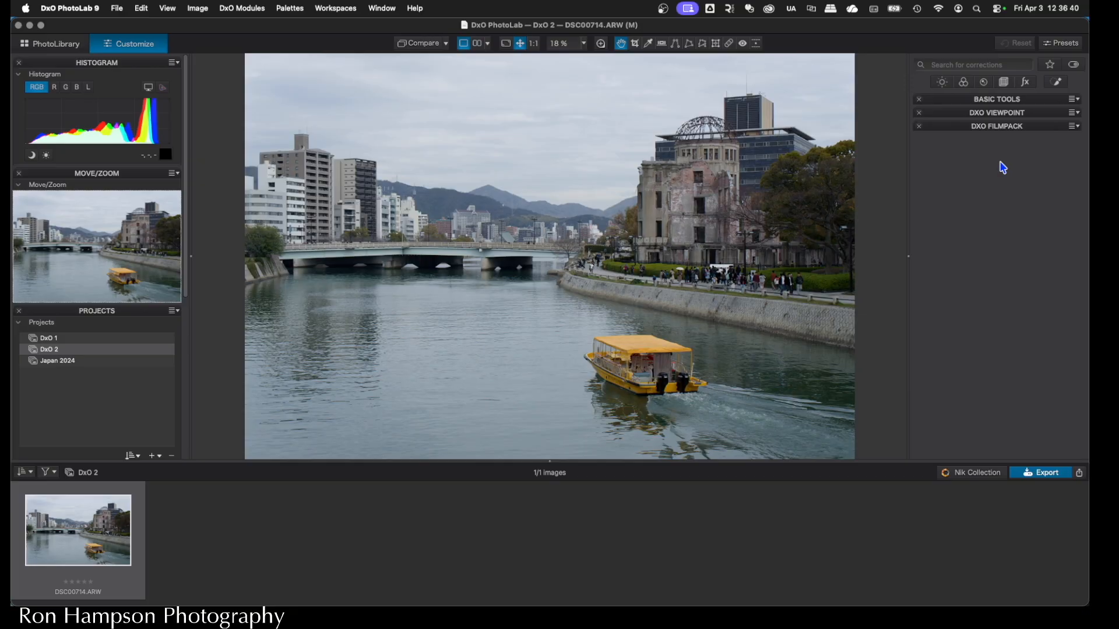
Switch to the DxO Advanced workspace and fold all its correction palettes from Light through DxO FilmPack.
left_click(335, 8)
left_click(333, 42)
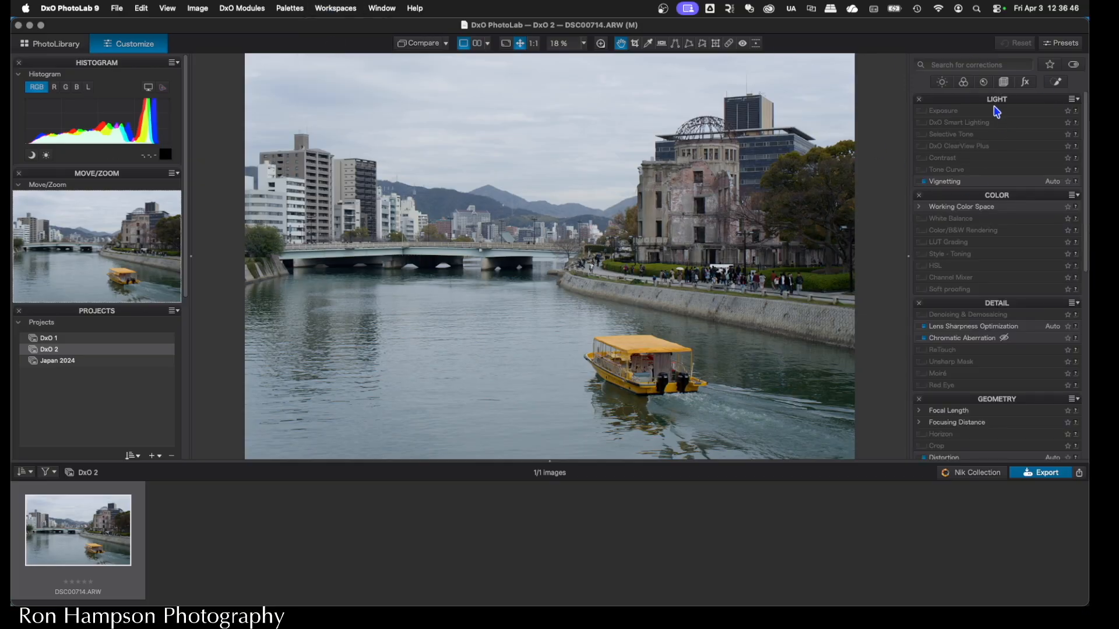
left_click(994, 100)
left_click(991, 113)
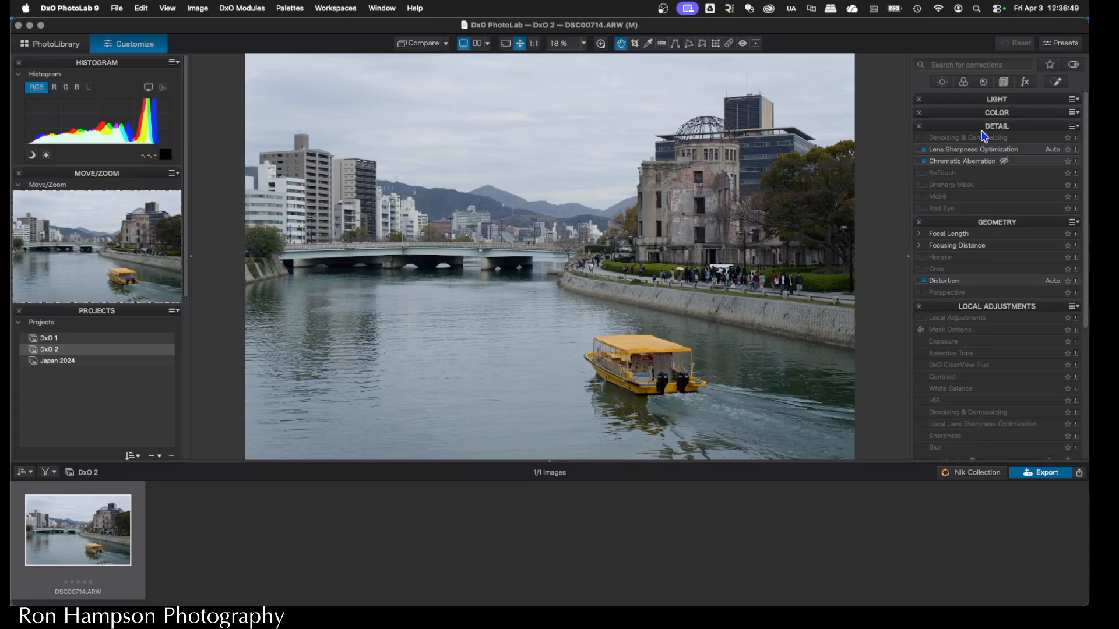
left_click(986, 127)
left_click(981, 142)
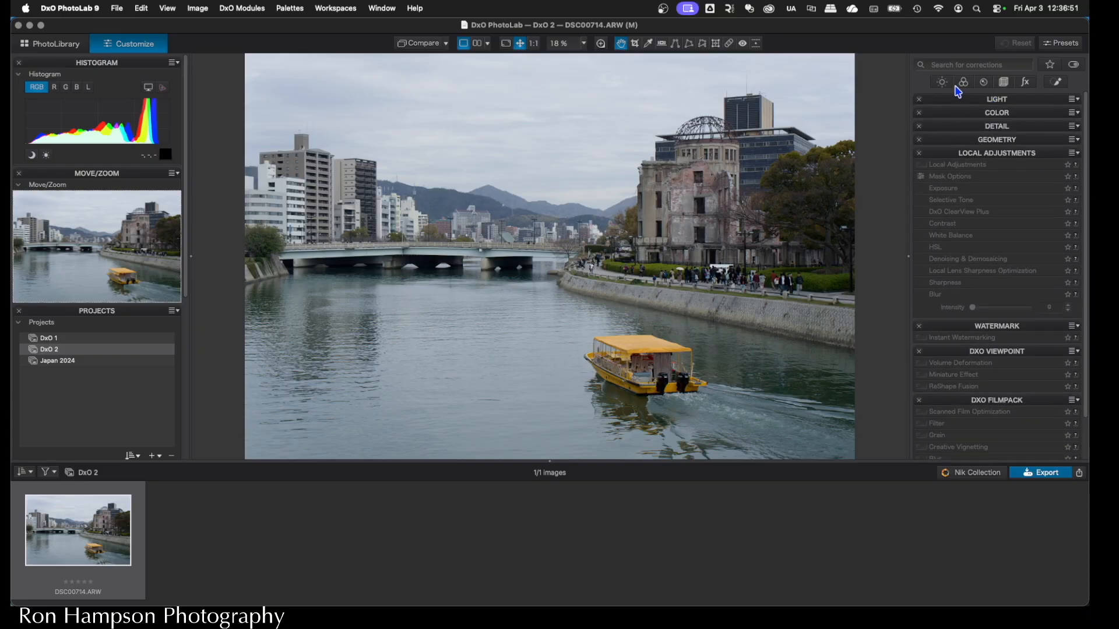
left_click(982, 155)
left_click(989, 167)
left_click(995, 180)
left_click(995, 194)
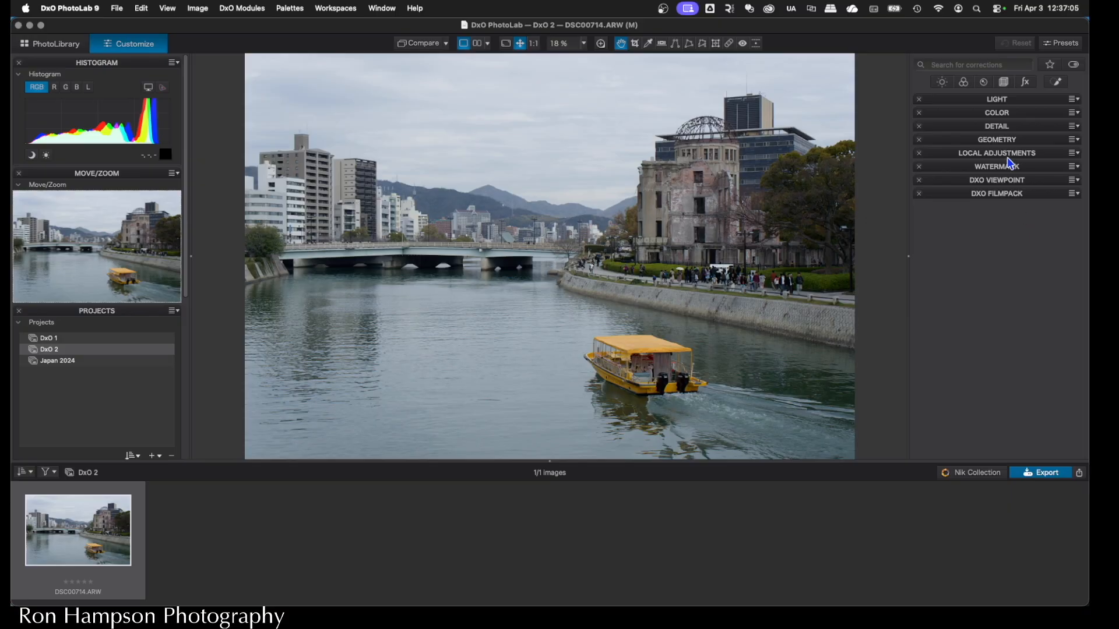
Switch to User Workspace 1, expand User Palette 1 and collapse all the corrections inside it.
left_click(329, 10)
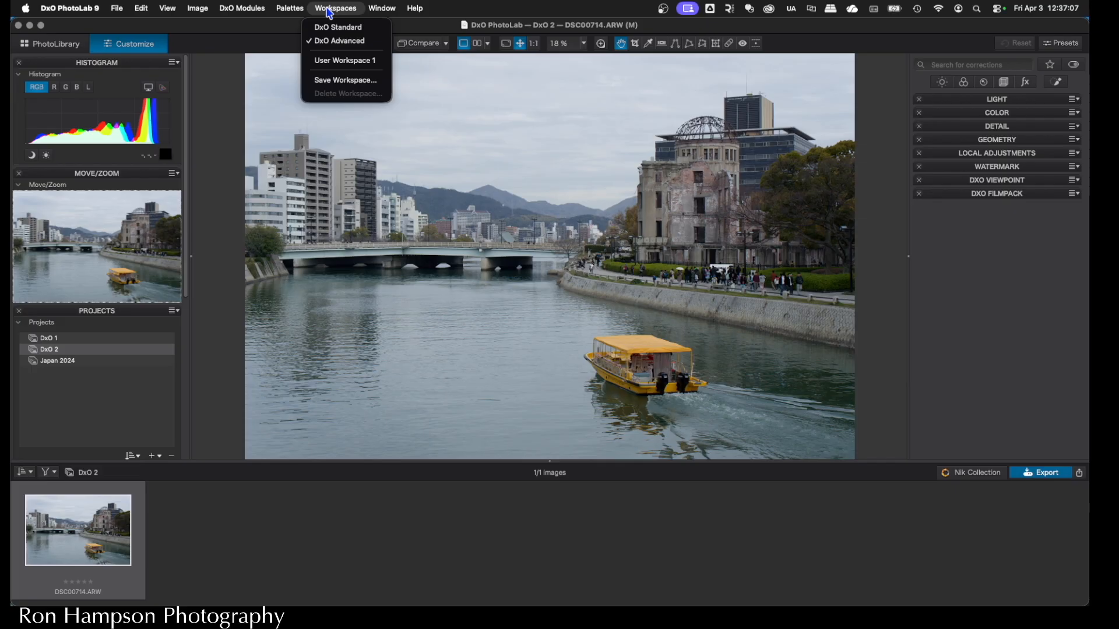
left_click(340, 60)
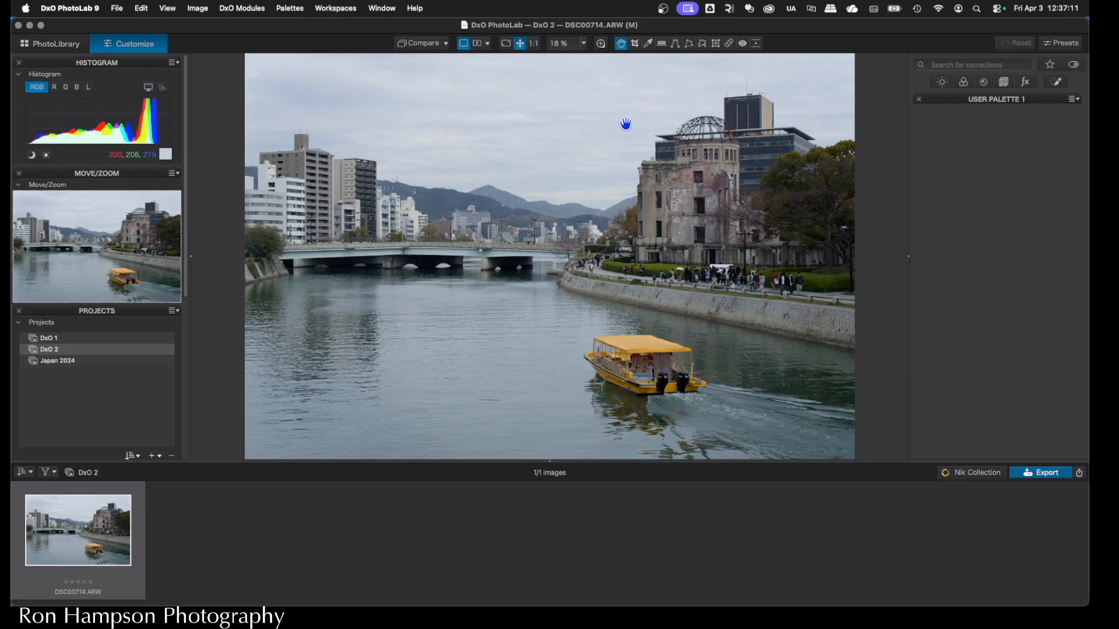
left_click(1016, 100)
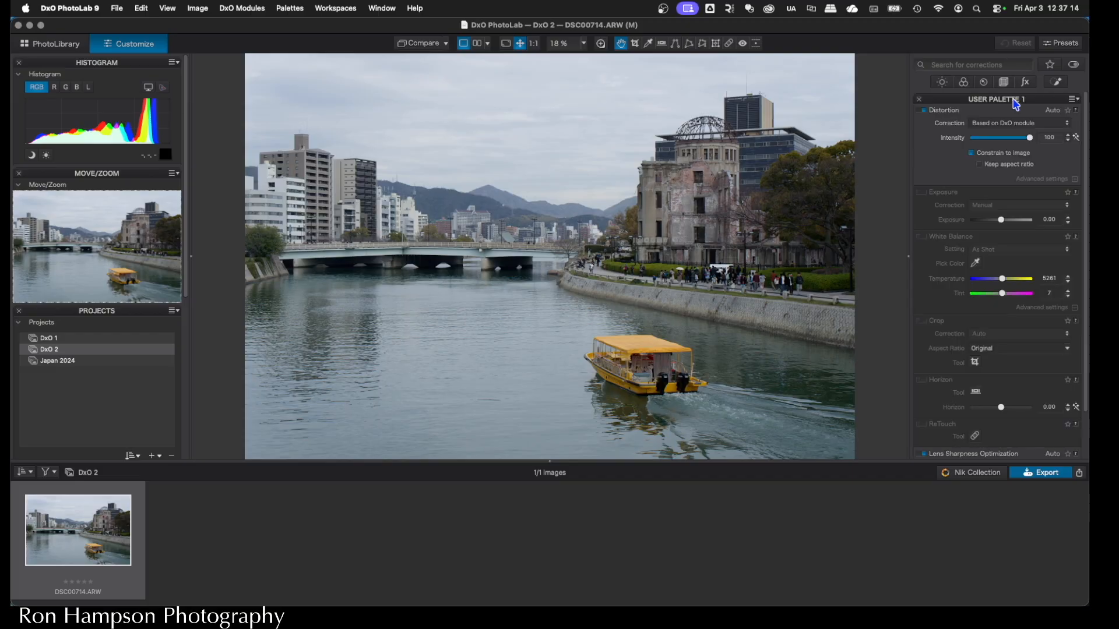
right_click(989, 117)
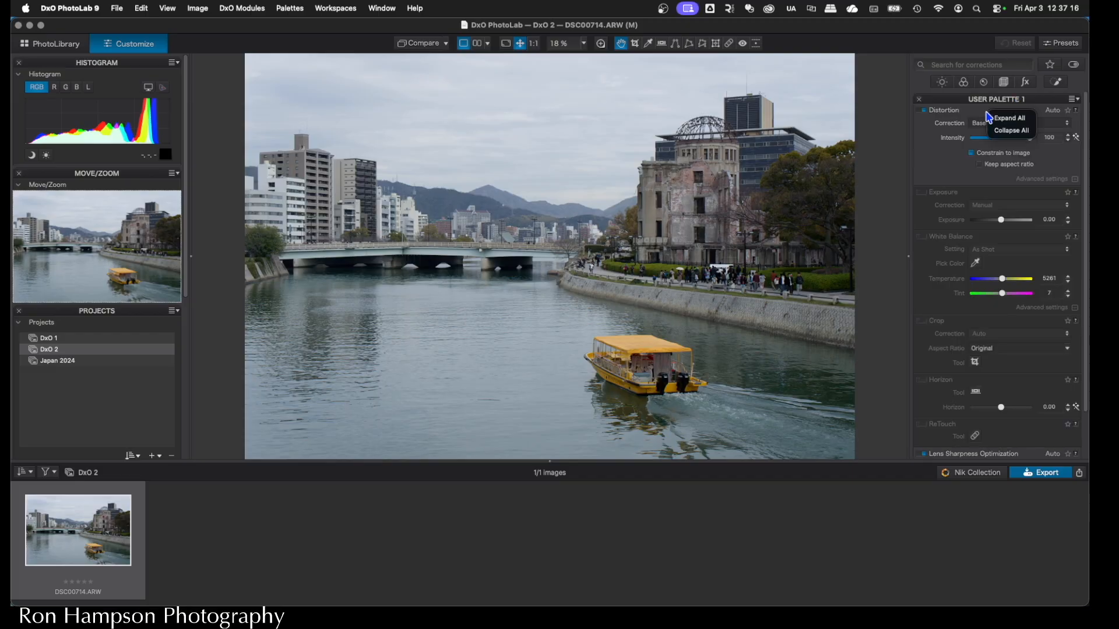
left_click(1011, 130)
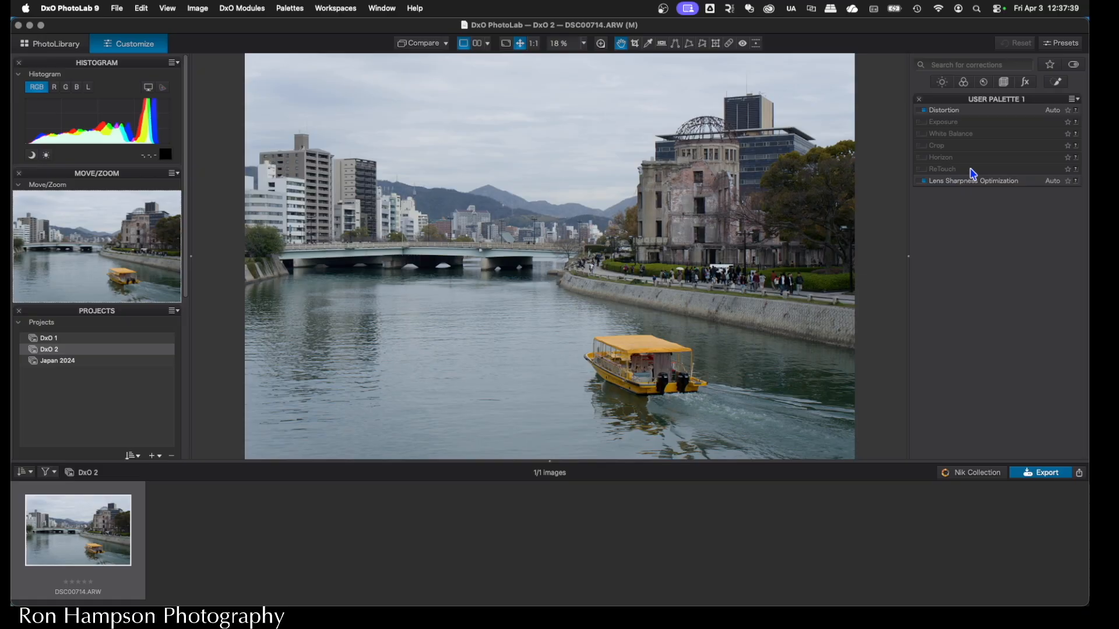
Return to the DxO Standard workspace and create a new palette named "6 Step Workflow".
left_click(329, 8)
left_click(335, 26)
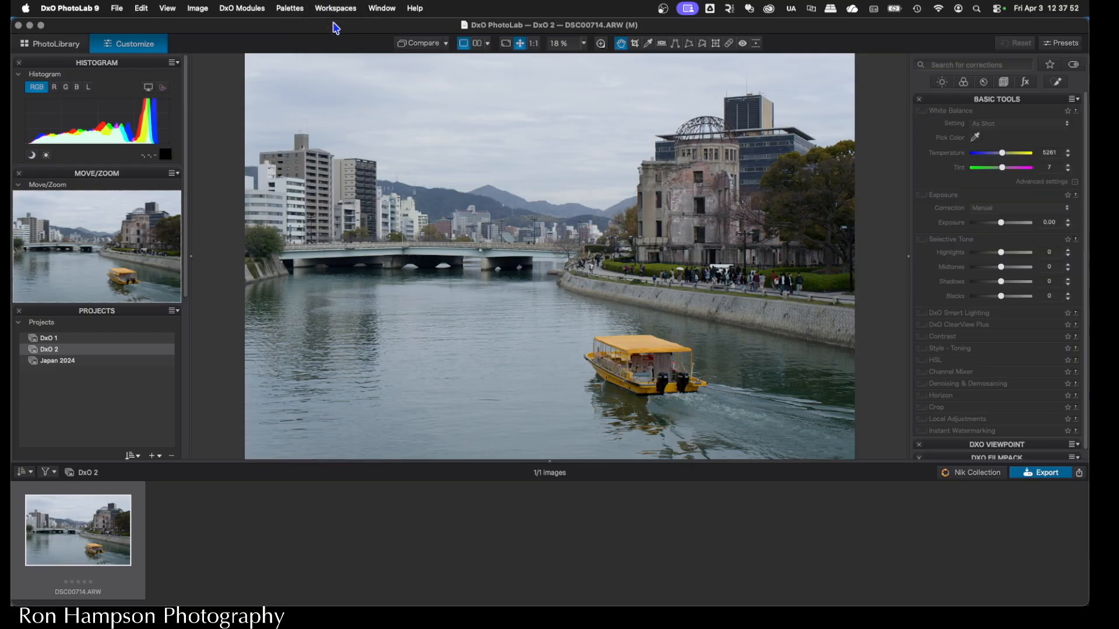
left_click(292, 8)
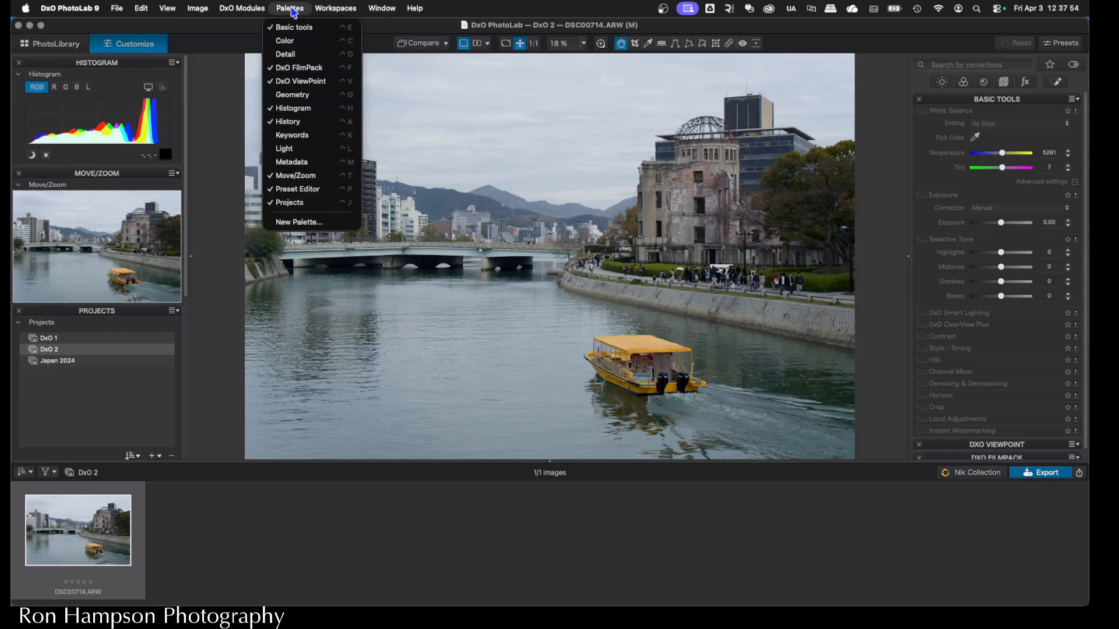
left_click(310, 222)
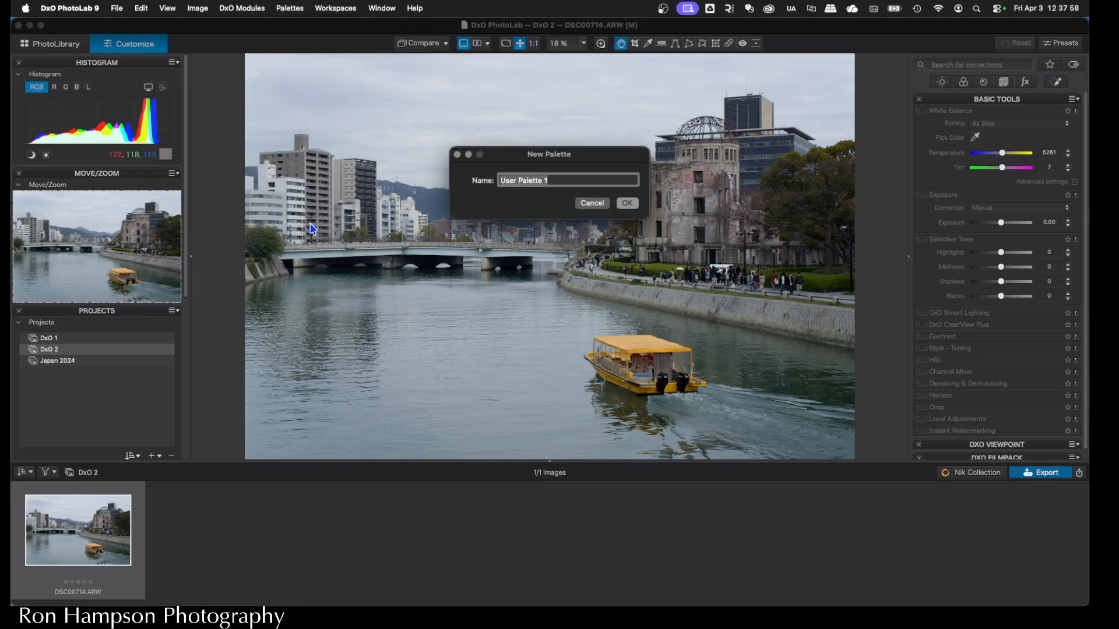
type("6")
key("Return")
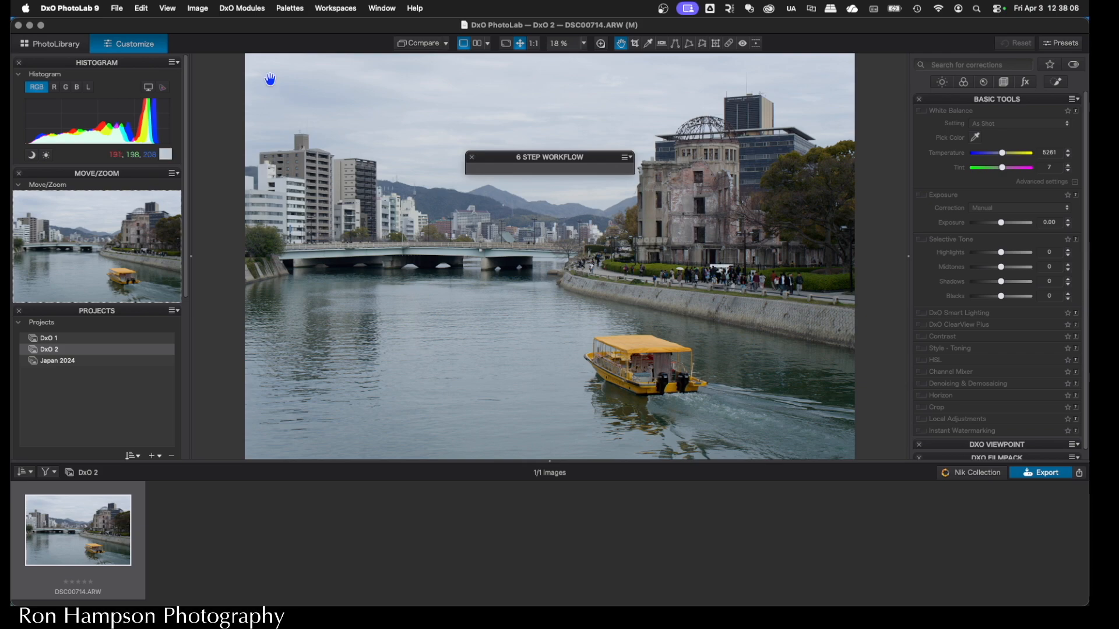
Add the Distortion correction to the 6 Step Workflow palette and collapse its settings.
left_click(624, 158)
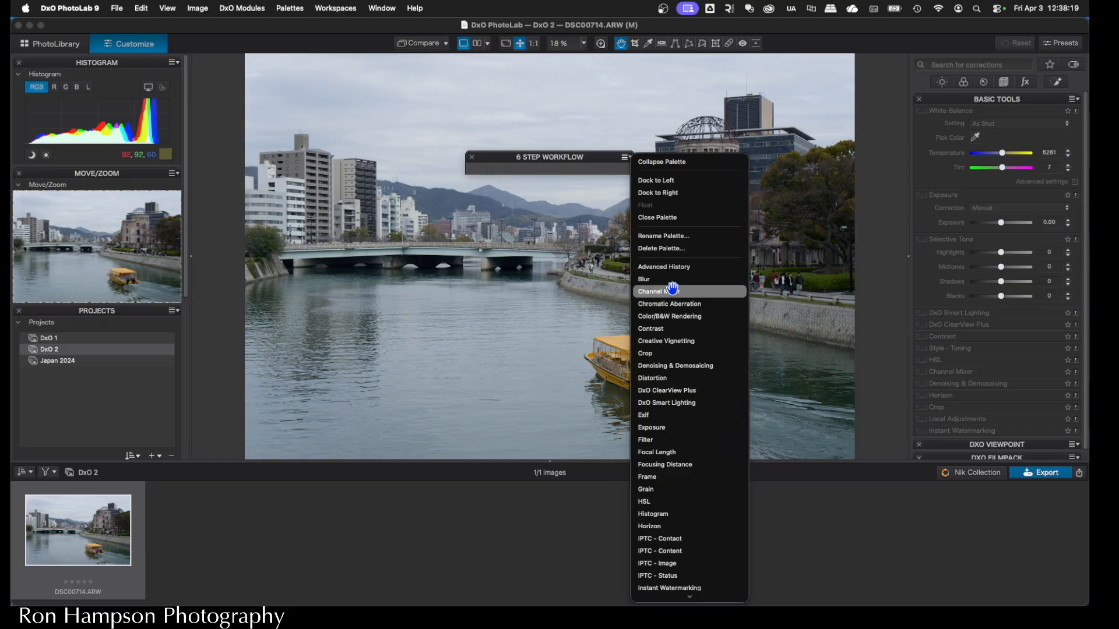
scroll(682, 436, "down", 5)
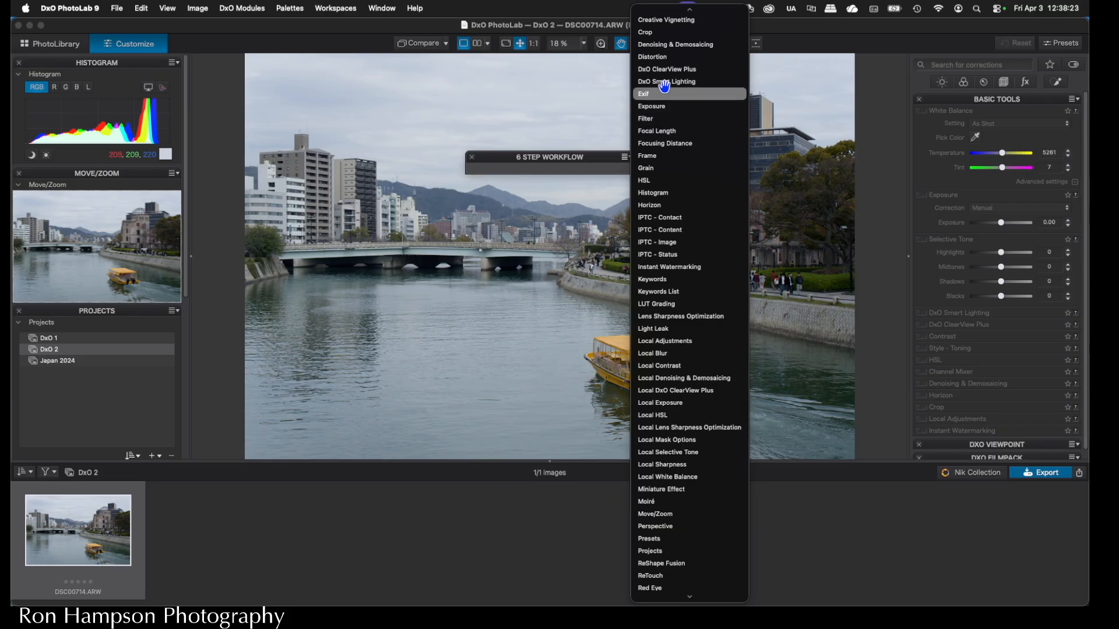
left_click(662, 57)
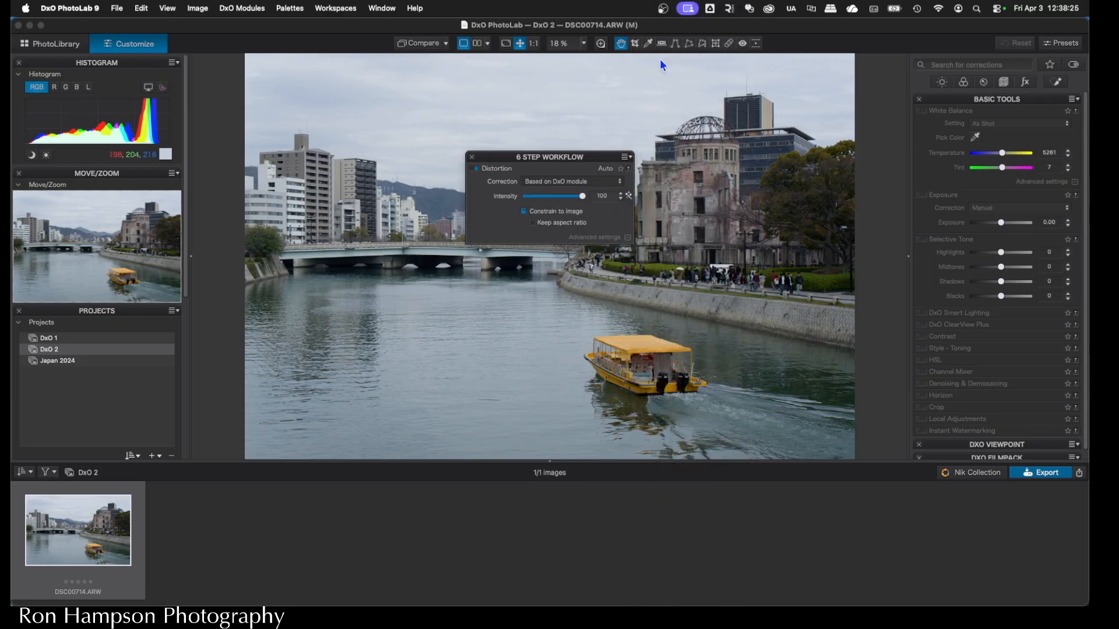
left_click(550, 170)
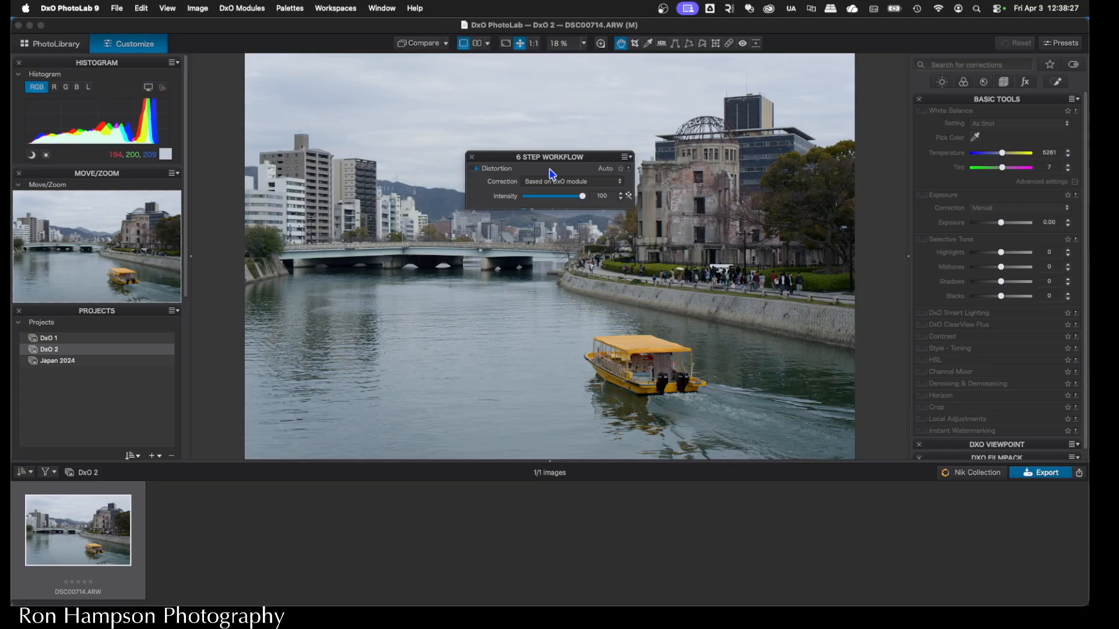
Add the Exposure correction to the 6 Step Workflow palette and collapse its settings.
left_click(625, 157)
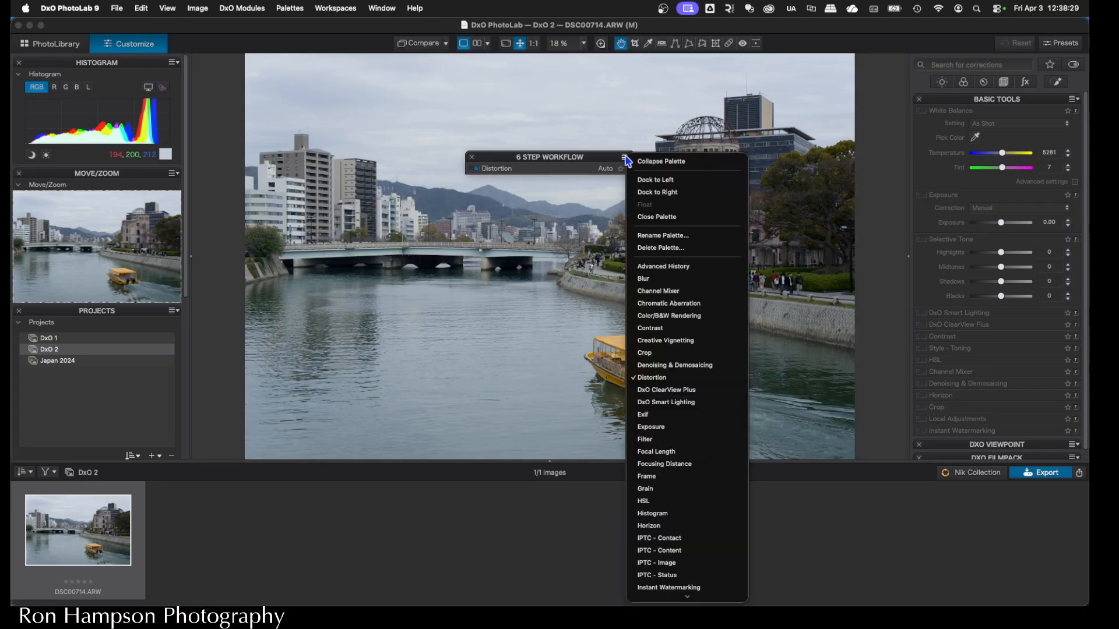
left_click(662, 430)
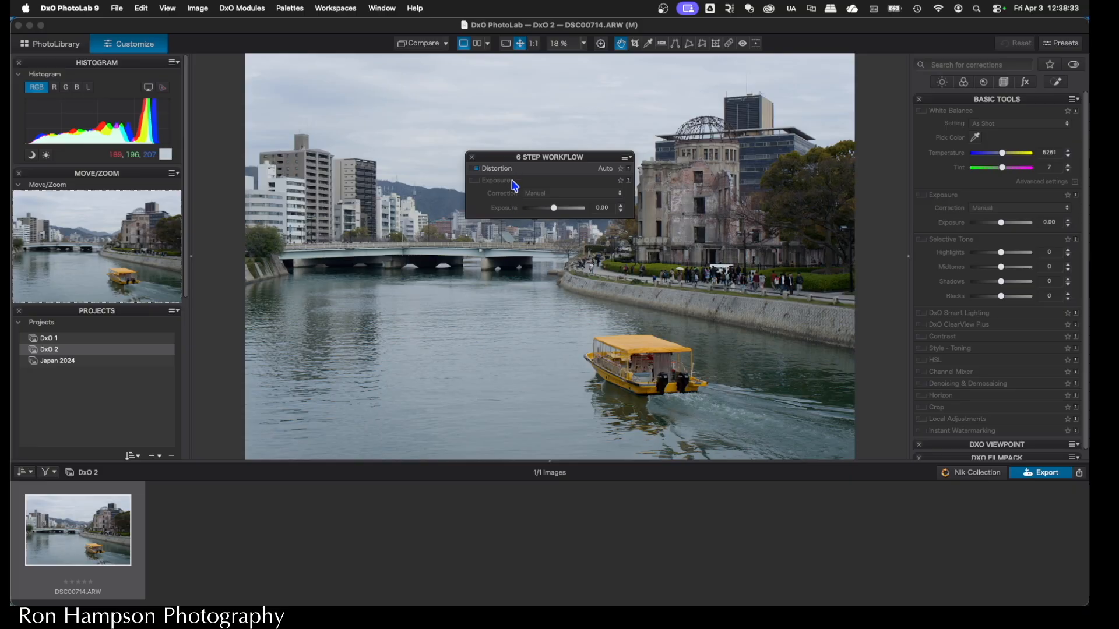
left_click(512, 181)
Add the White Balance and Crop corrections to the 6 Step Workflow palette below Exposure.
left_click(625, 157)
scroll(675, 378, "down", 5)
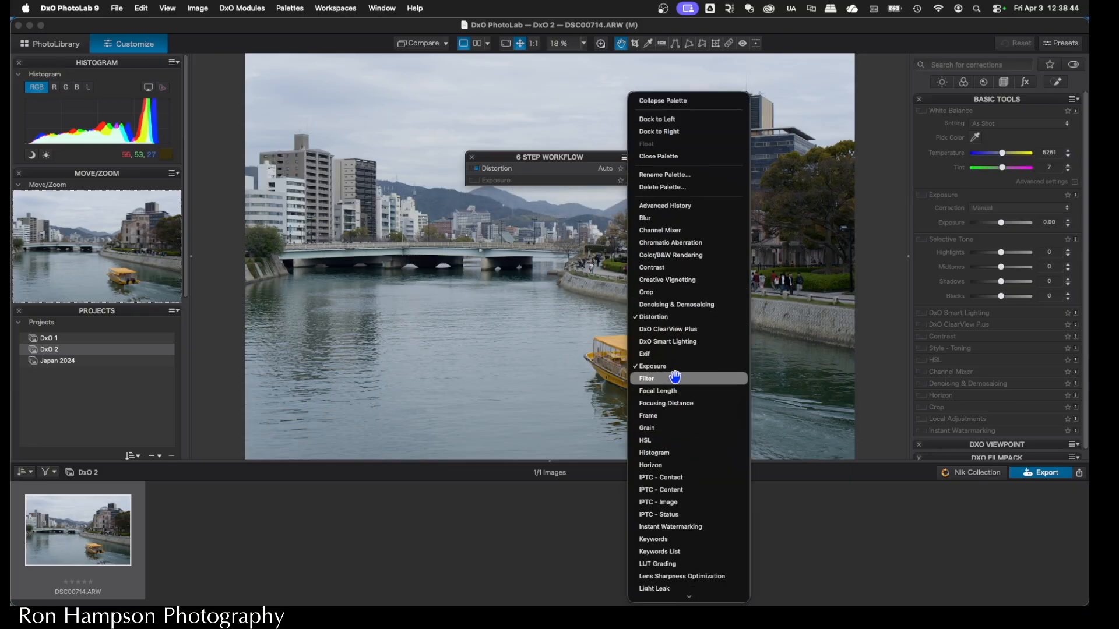
scroll(675, 377, "down", 3)
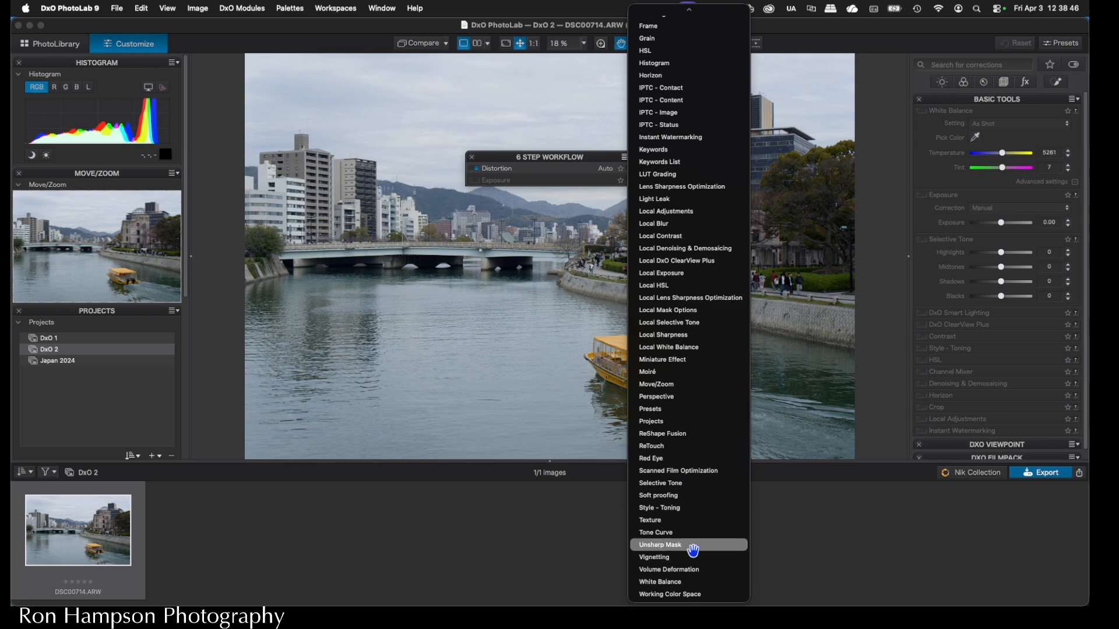
left_click(681, 576)
left_click(624, 157)
left_click(647, 354)
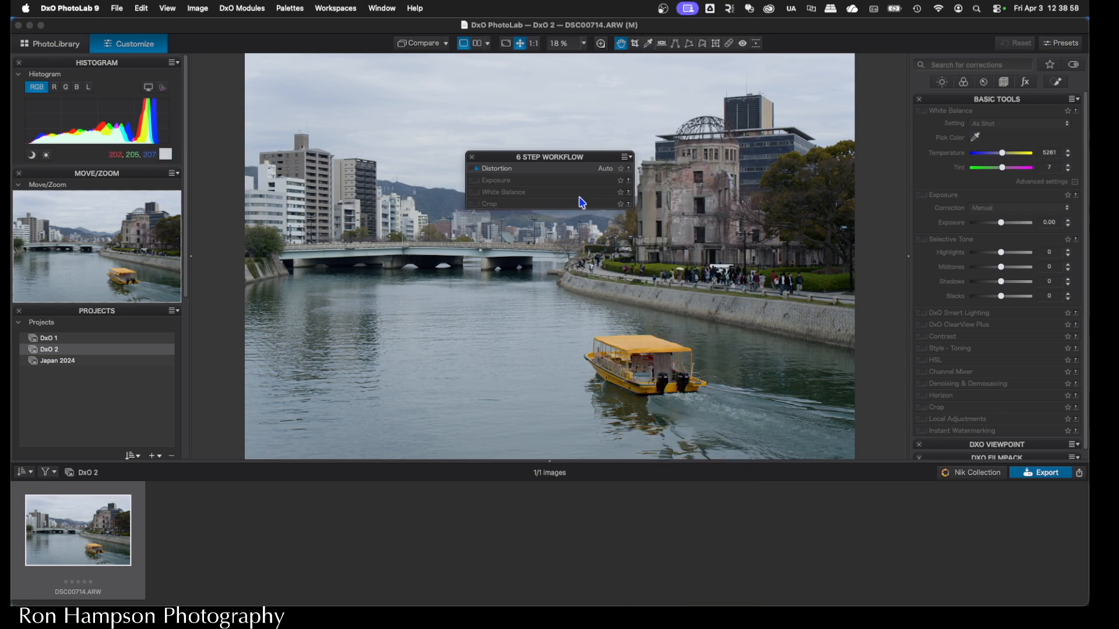
Add the Horizon and ReTouch corrections to the 6 Step Workflow palette below Crop, with the Horizon settings collapsed.
left_click(626, 157)
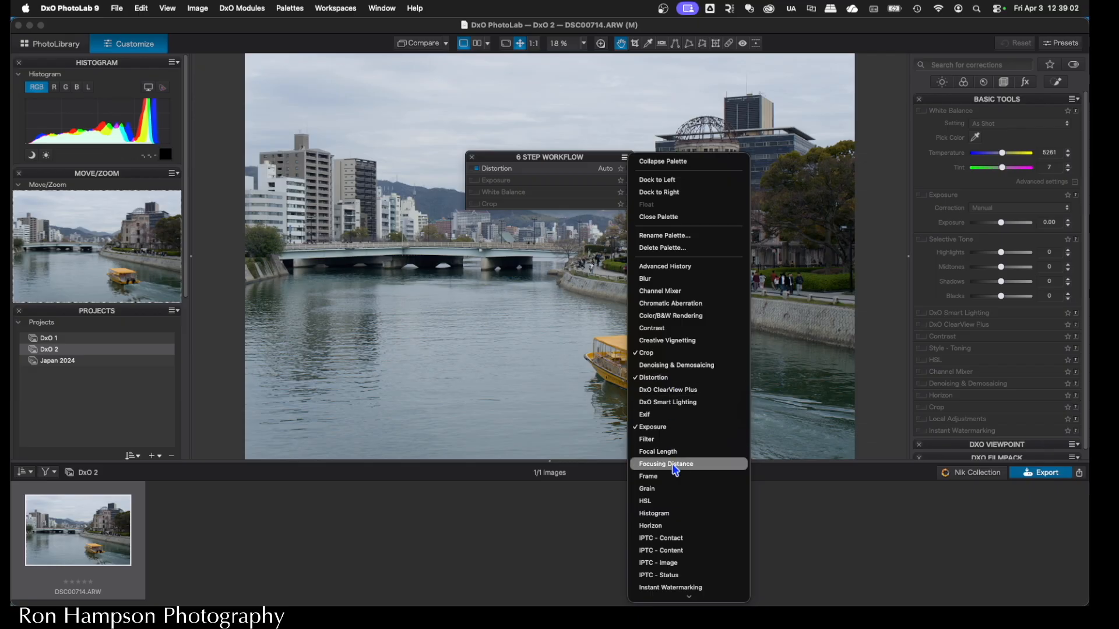
left_click(671, 527)
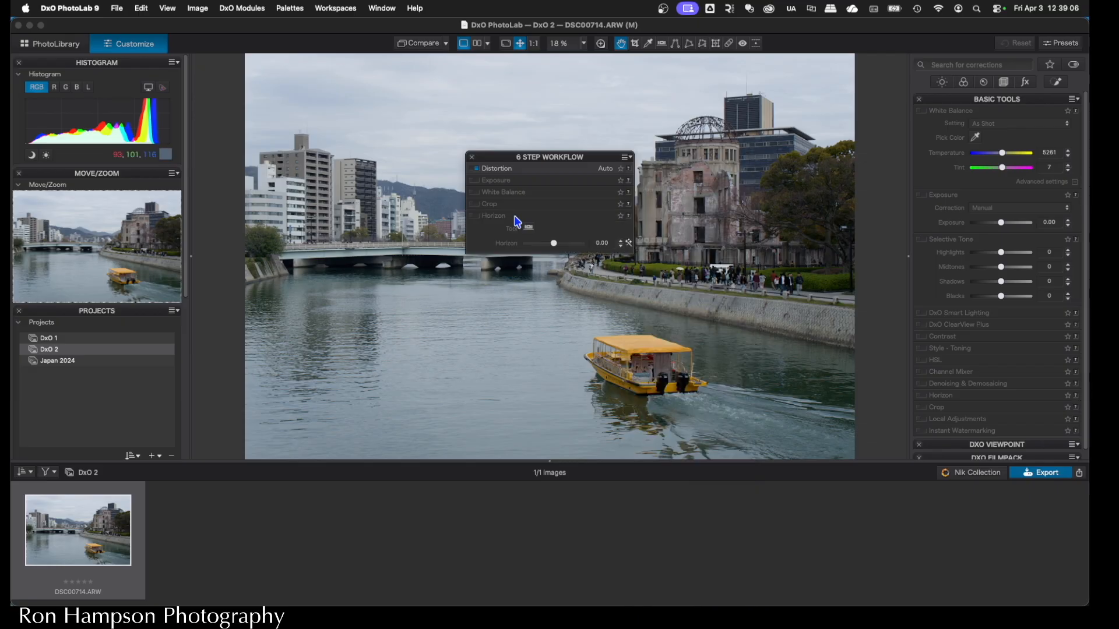
left_click(515, 216)
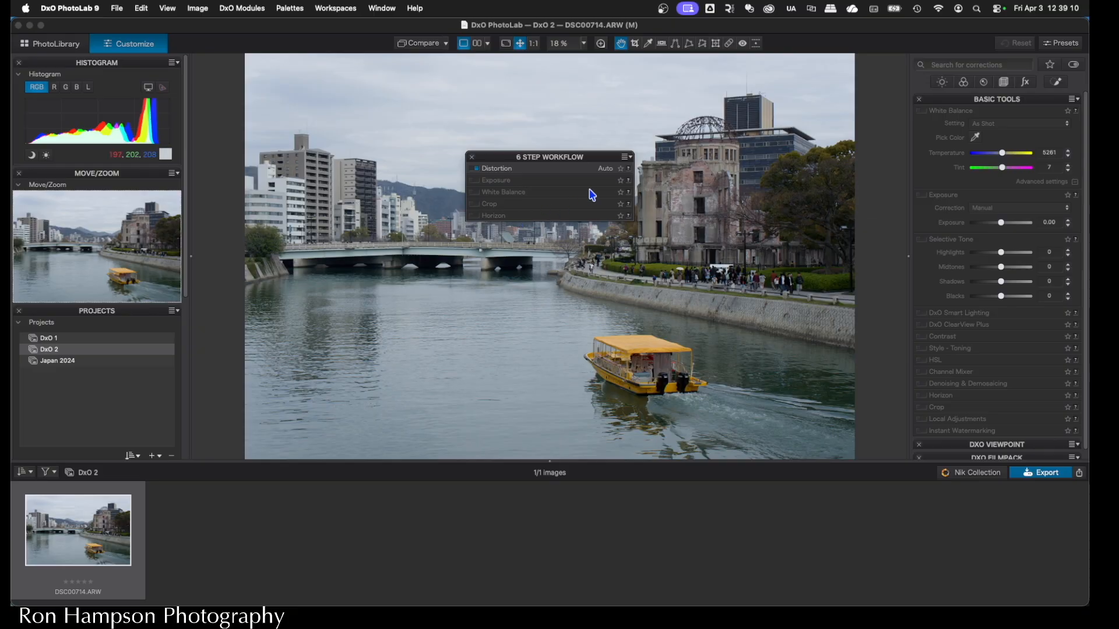
left_click(626, 157)
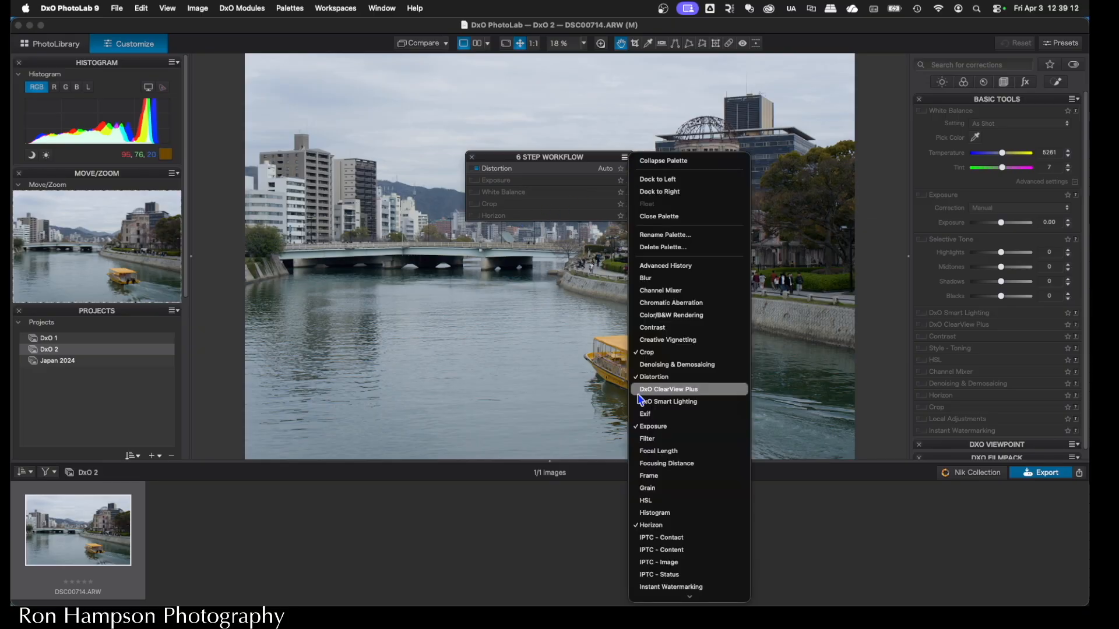
left_click(670, 413)
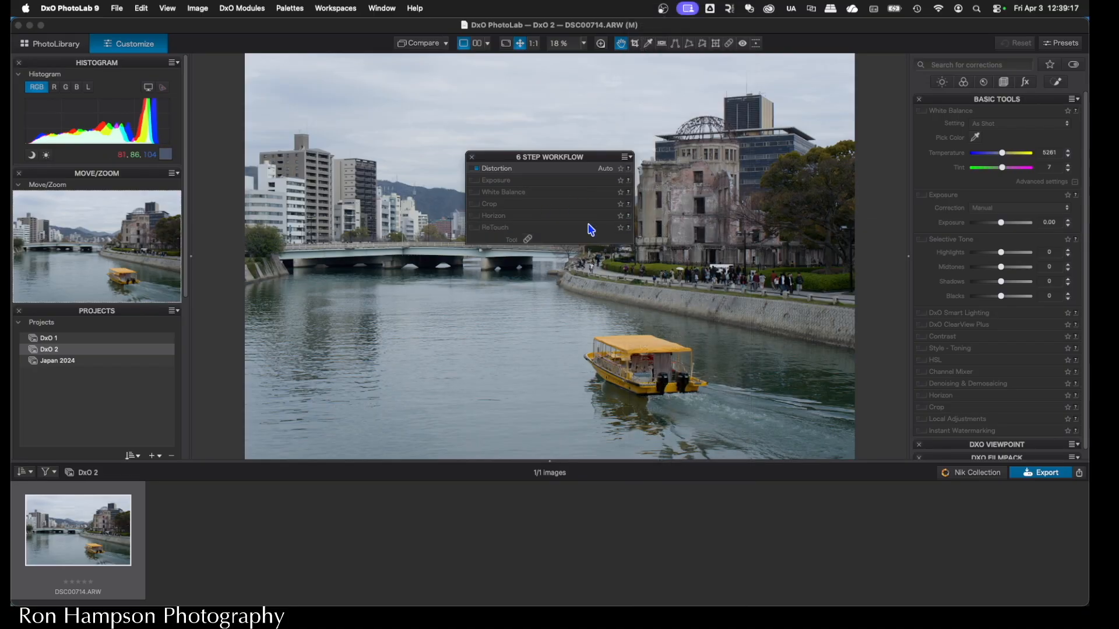
Add the Lens Sharpness Optimization correction to the 6 Step Workflow palette below ReTouch.
left_click(625, 158)
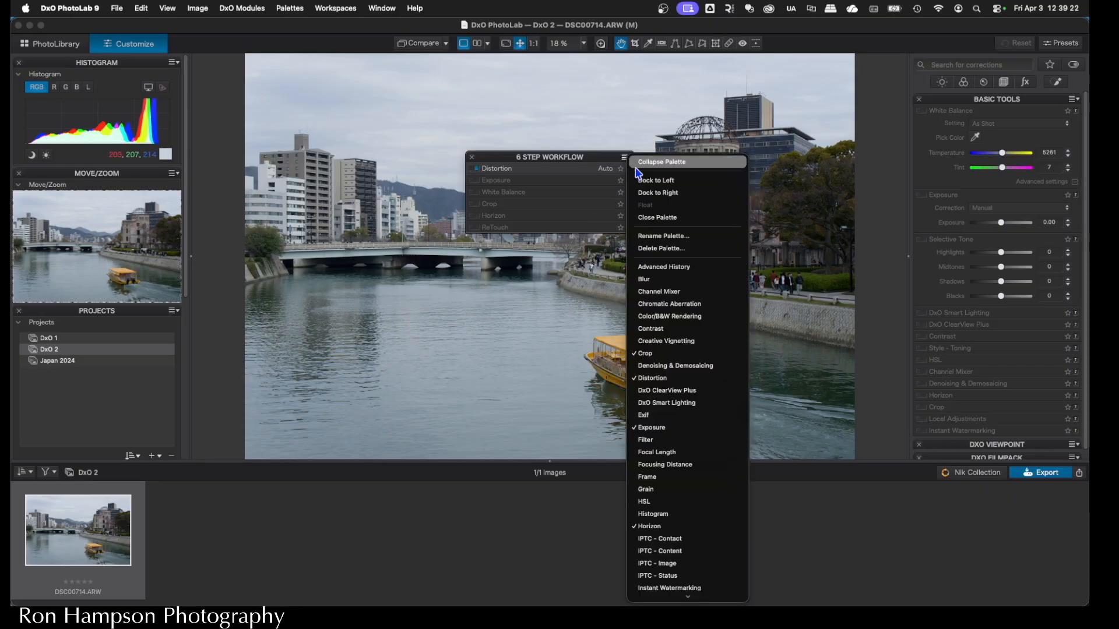
scroll(672, 400, "down", 3)
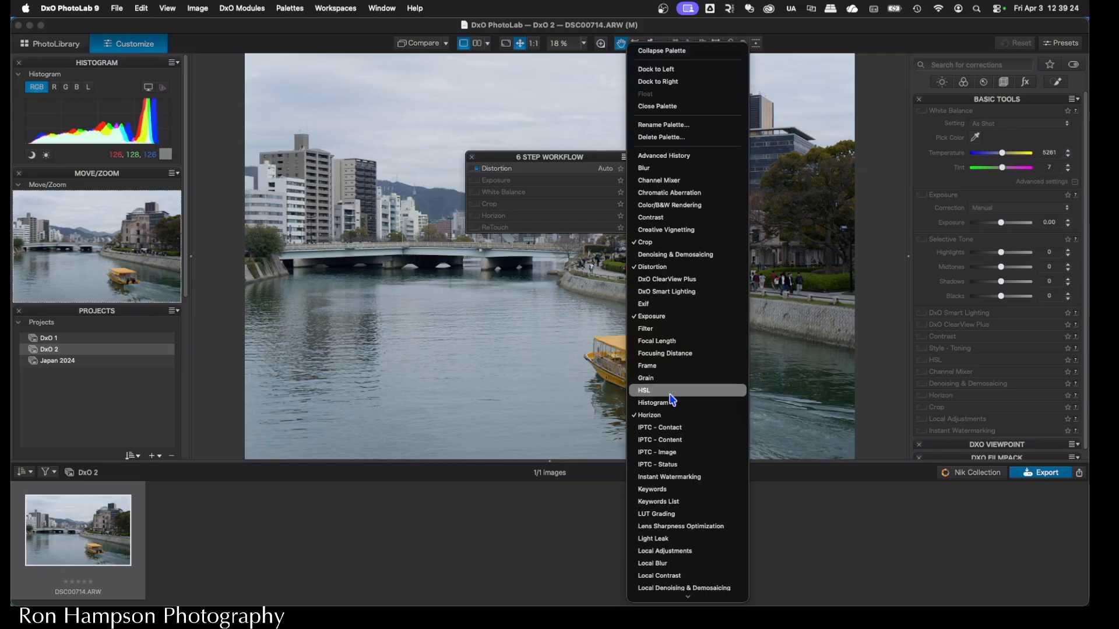
left_click(699, 531)
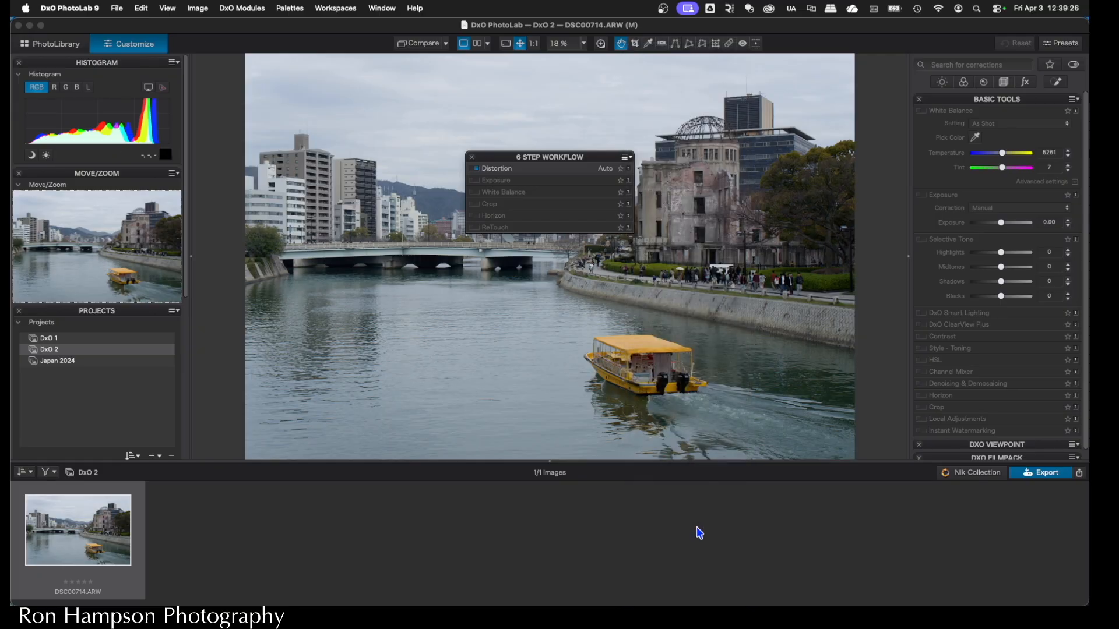
Add the Unsharp Mask correction to the 6 Step Workflow palette and collapse its settings and those of Lens Sharpness Optimization.
left_click(625, 157)
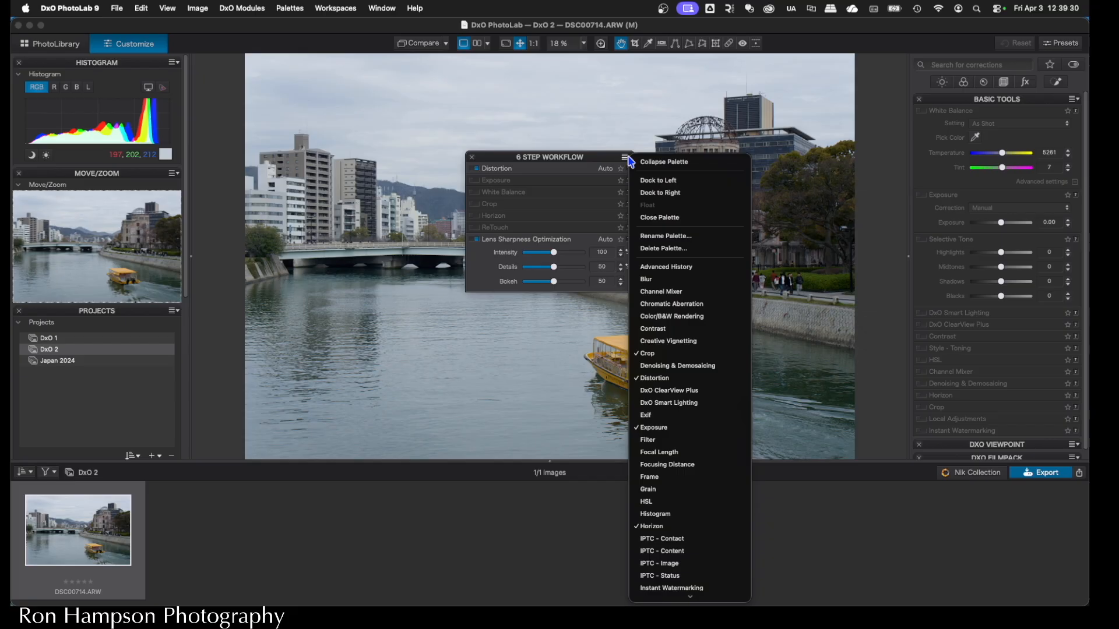
scroll(659, 402, "down", 10)
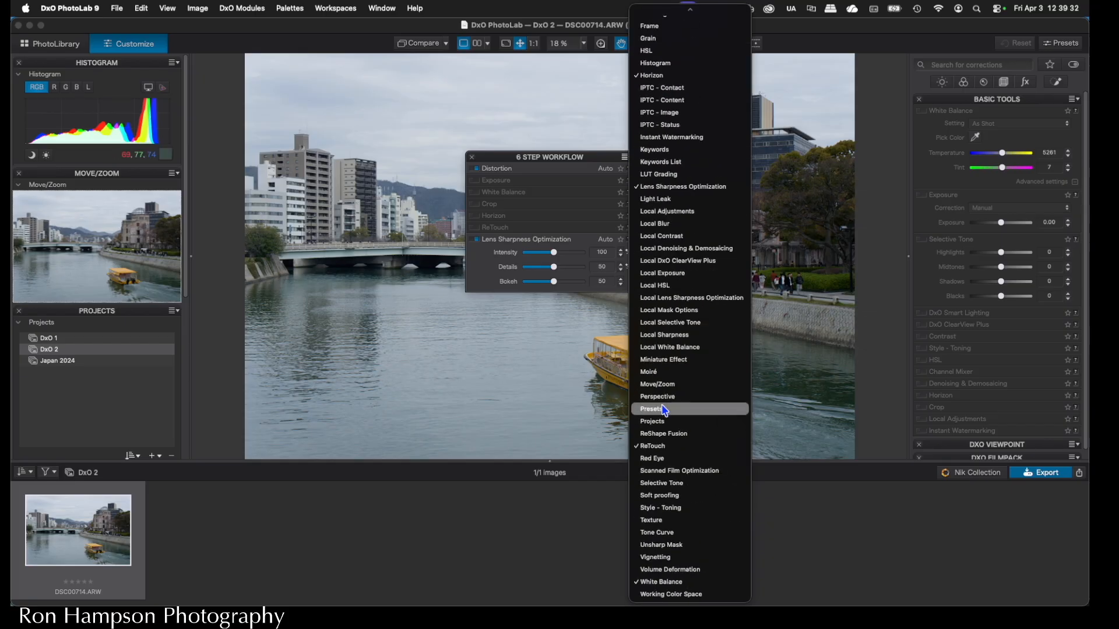
left_click(678, 548)
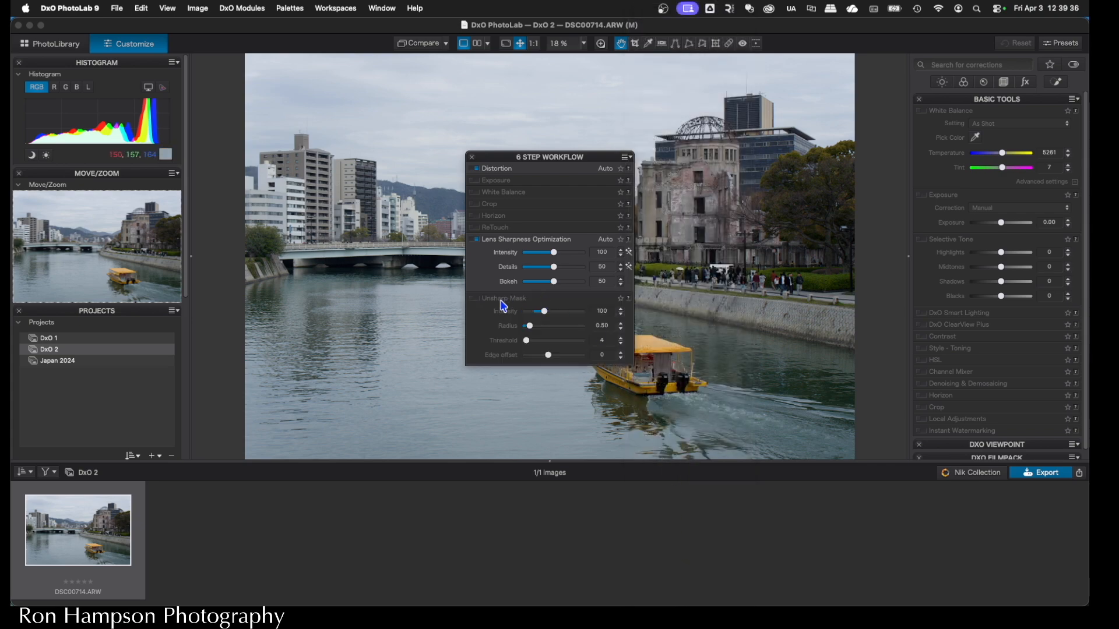
left_click(502, 300)
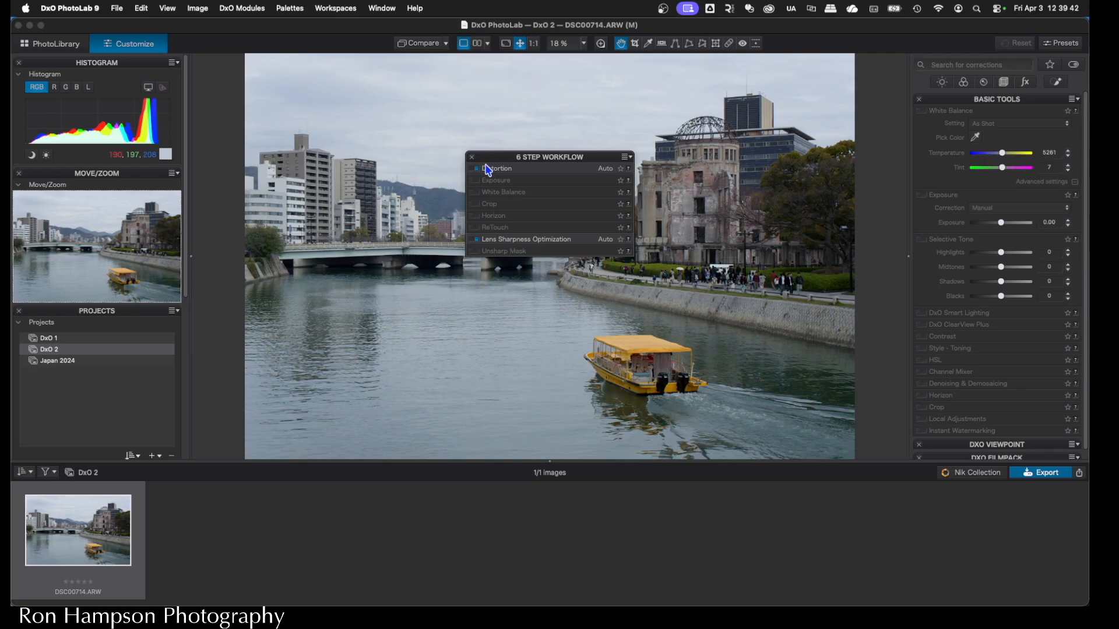
Collapse the Basic Tools palette, dock the 6 Step Workflow palette to the right with the other correction palettes, and collapse it too.
left_click(957, 101)
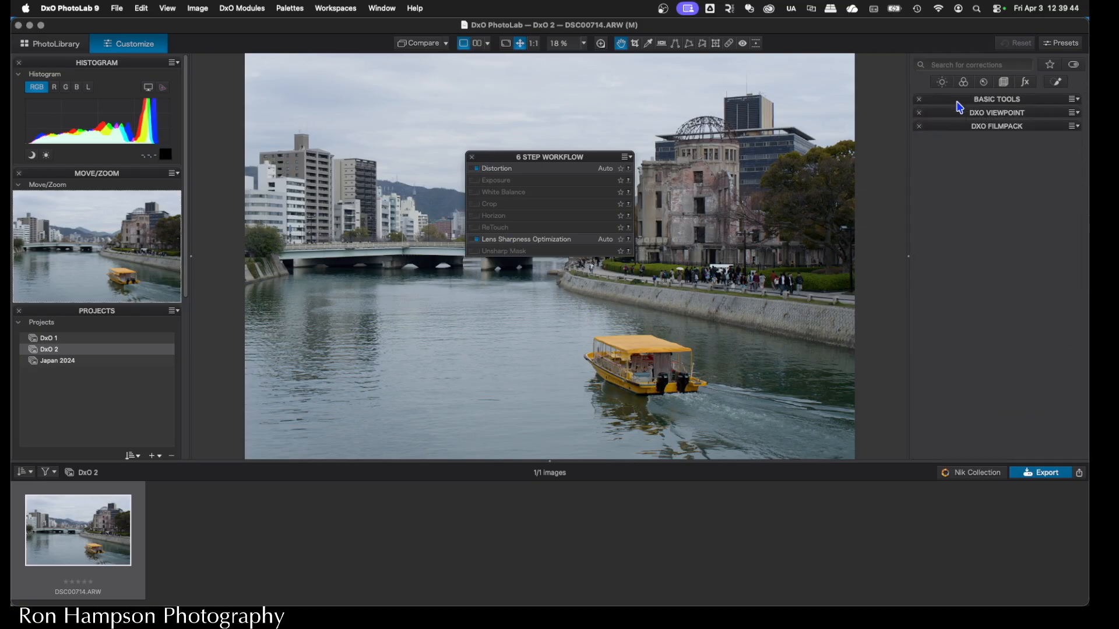
left_click(626, 158)
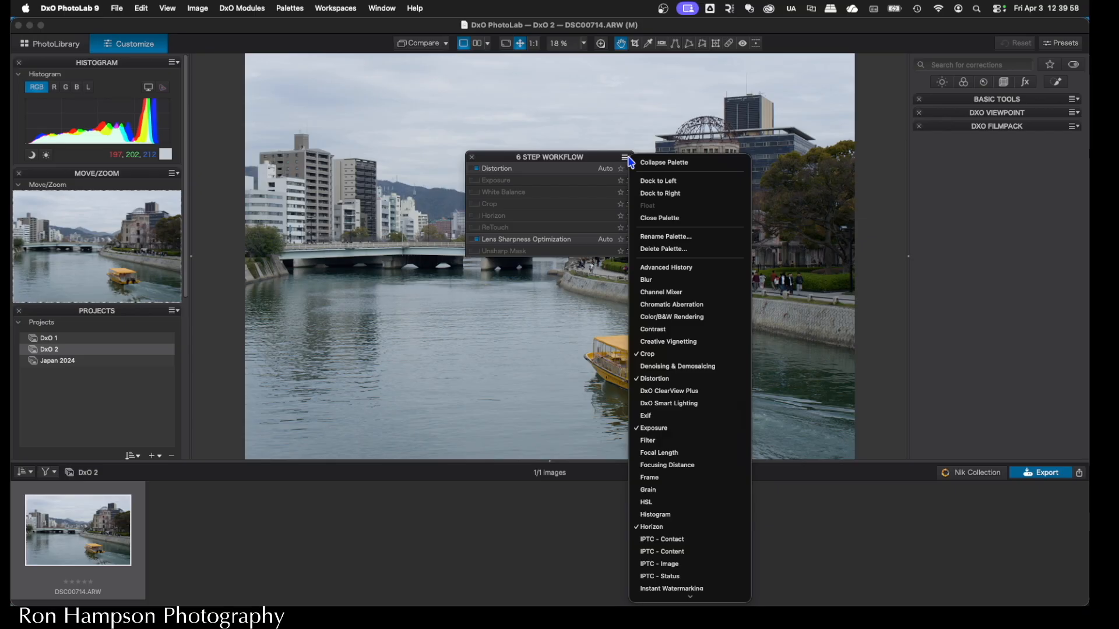
left_click(670, 194)
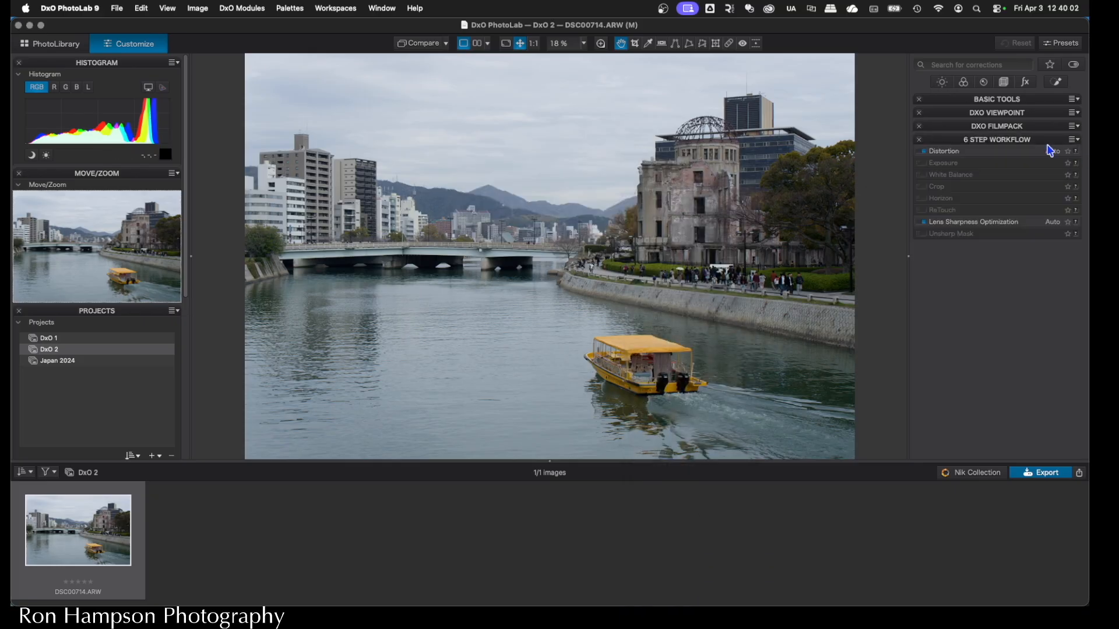
left_click(974, 141)
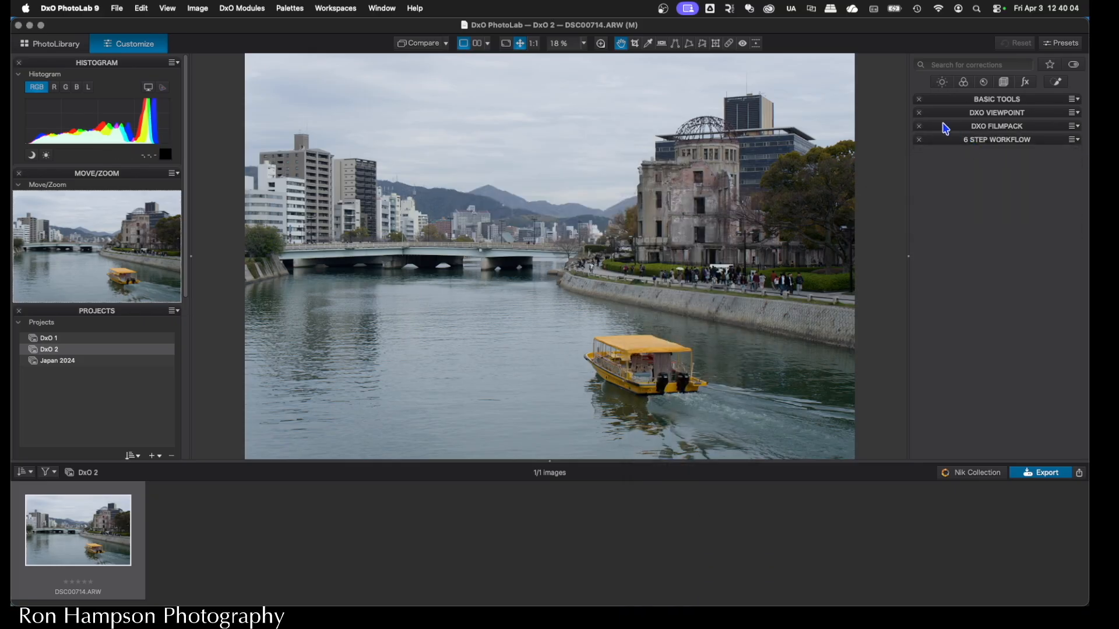
Close the Basic Tools, DxO ViewPoint and DxO FilmPack palettes, keeping only the 6 Step Workflow palette docked there.
left_click(918, 99)
left_click(918, 99)
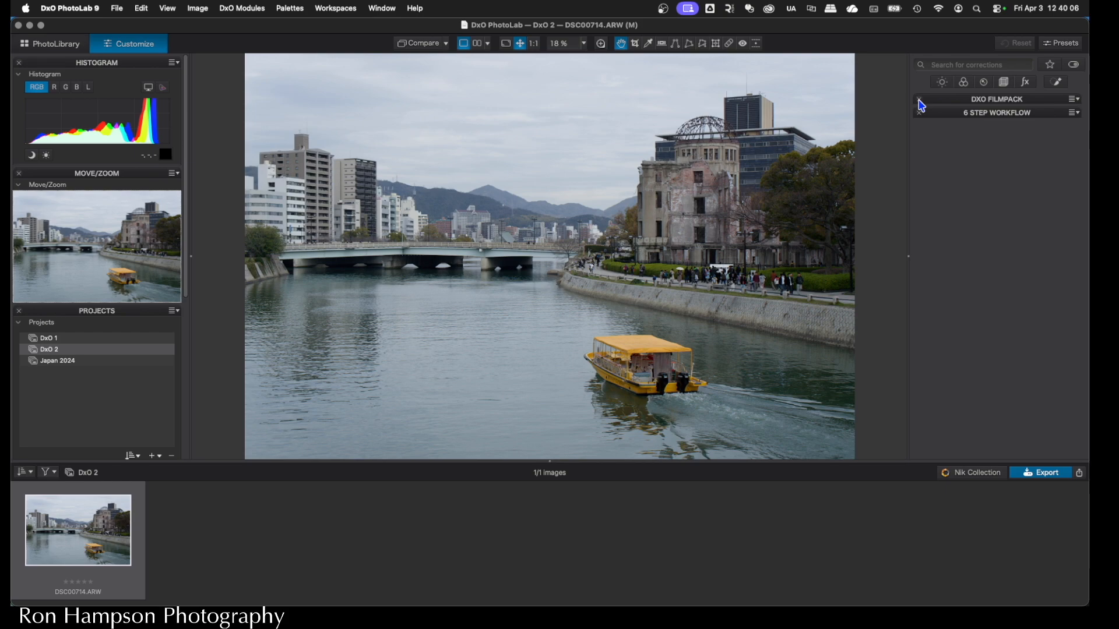
left_click(919, 99)
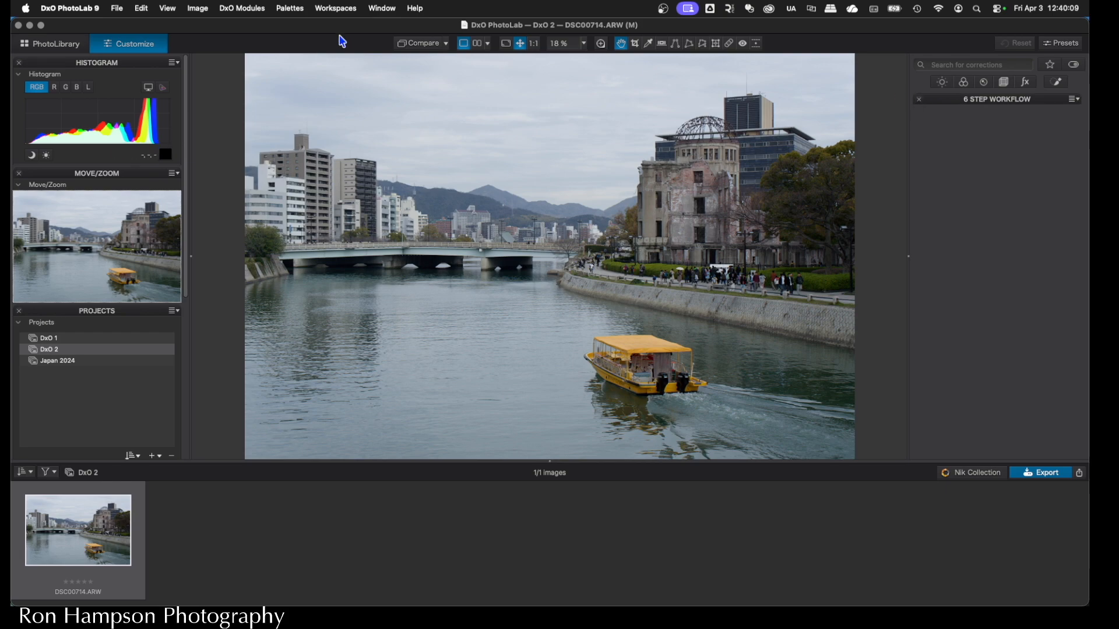
Save the current palette layout as a workspace named "6 Step Raw Workflow".
left_click(336, 9)
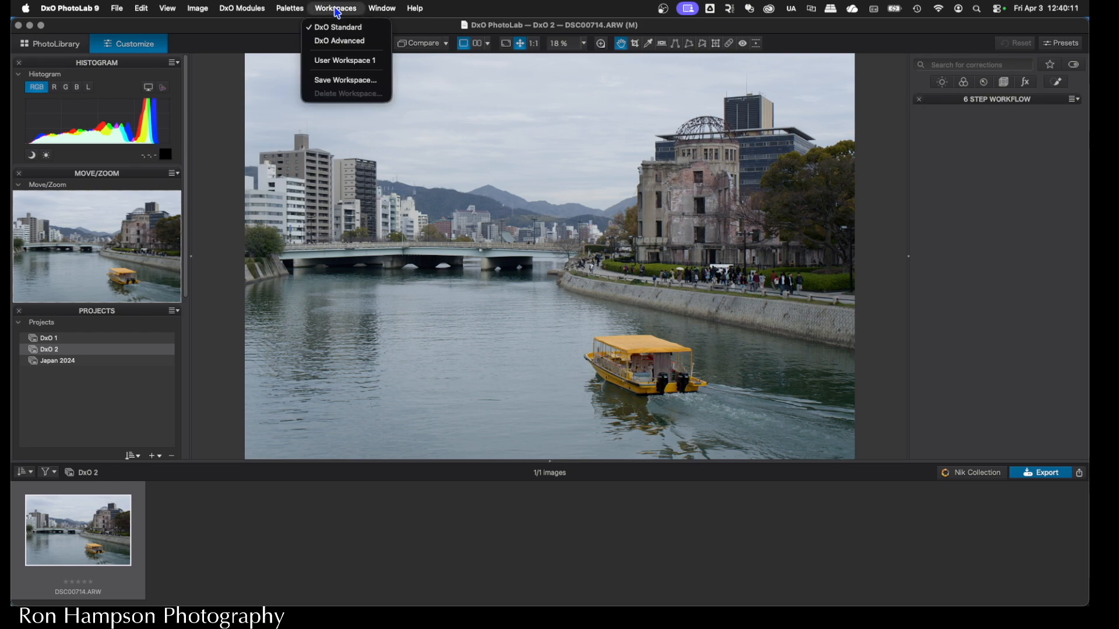
left_click(356, 81)
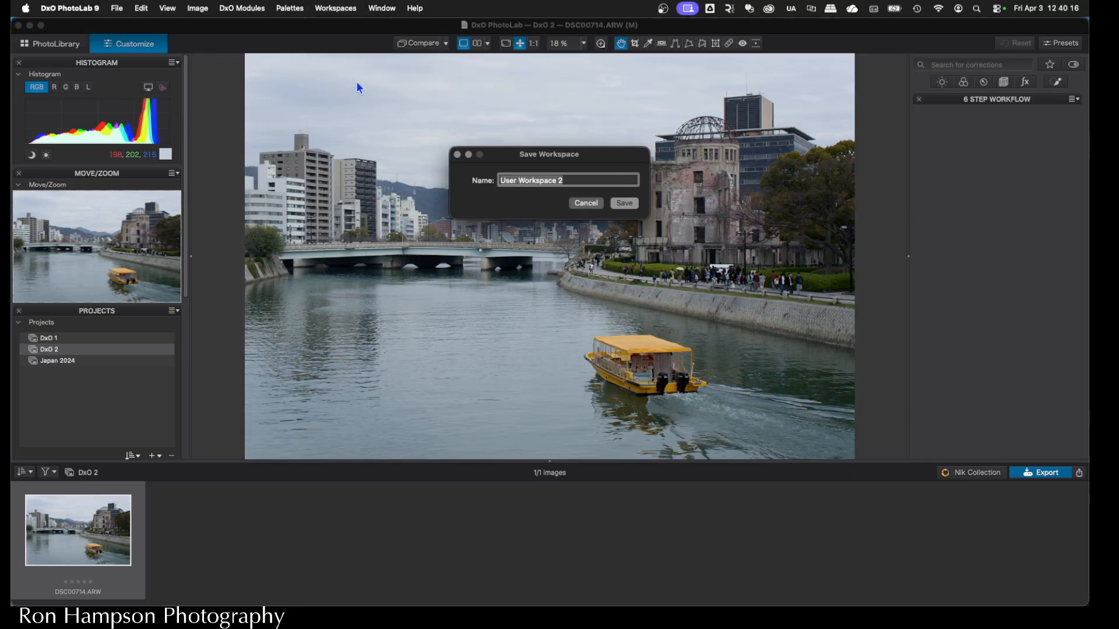
type("6 Step Raw")
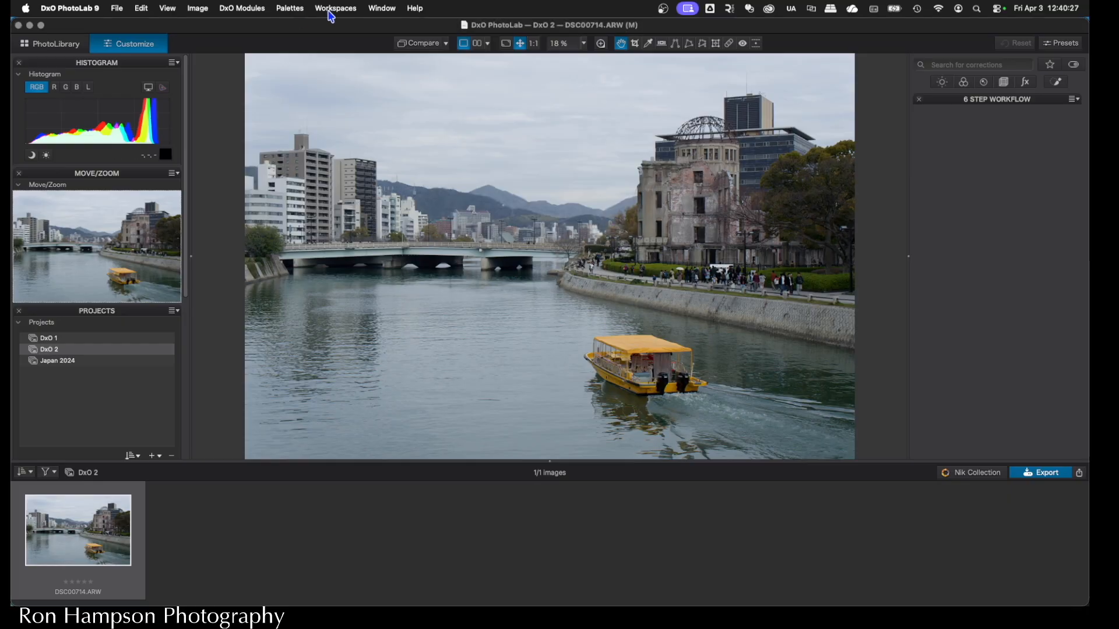
View the DxO Advanced and DxO Standard workspaces in turn and return to the 6 Step Raw Workflow workspace.
left_click(331, 9)
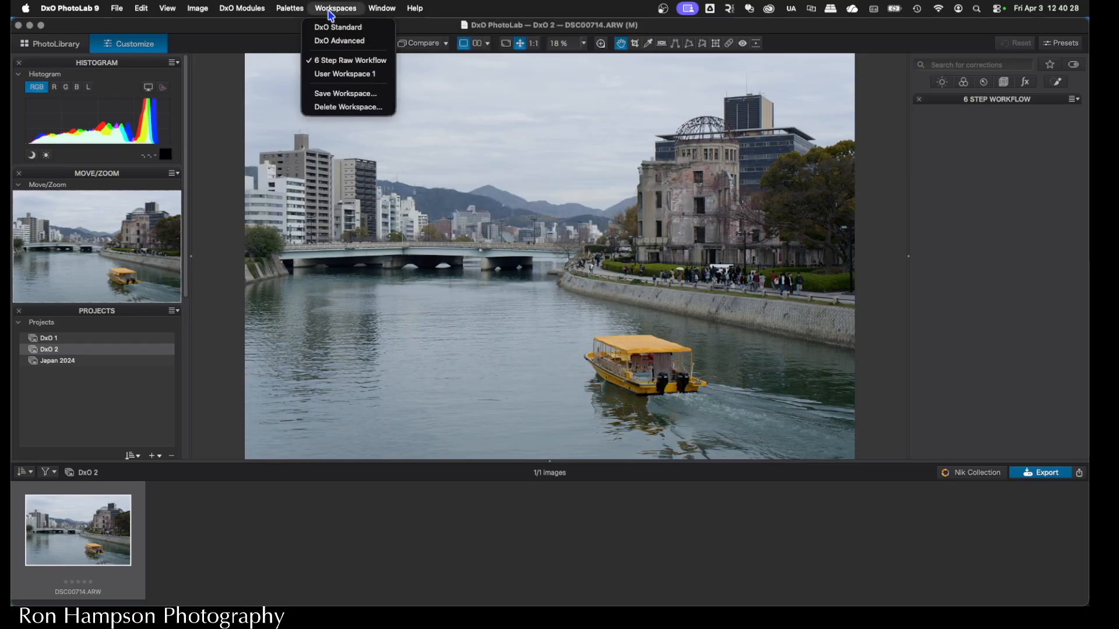
left_click(345, 42)
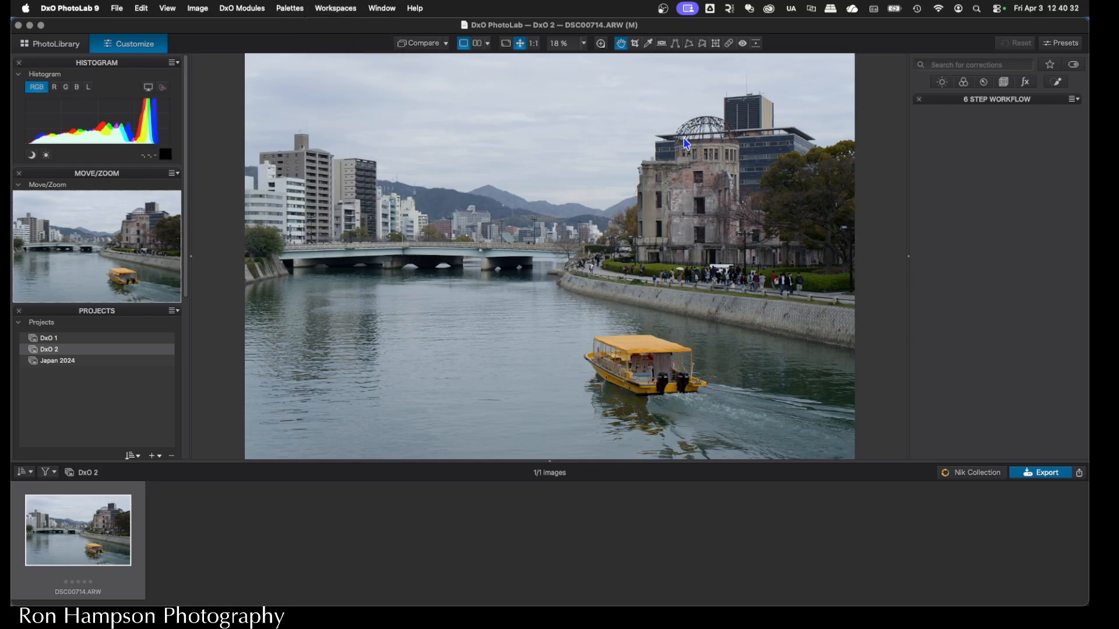
left_click(329, 9)
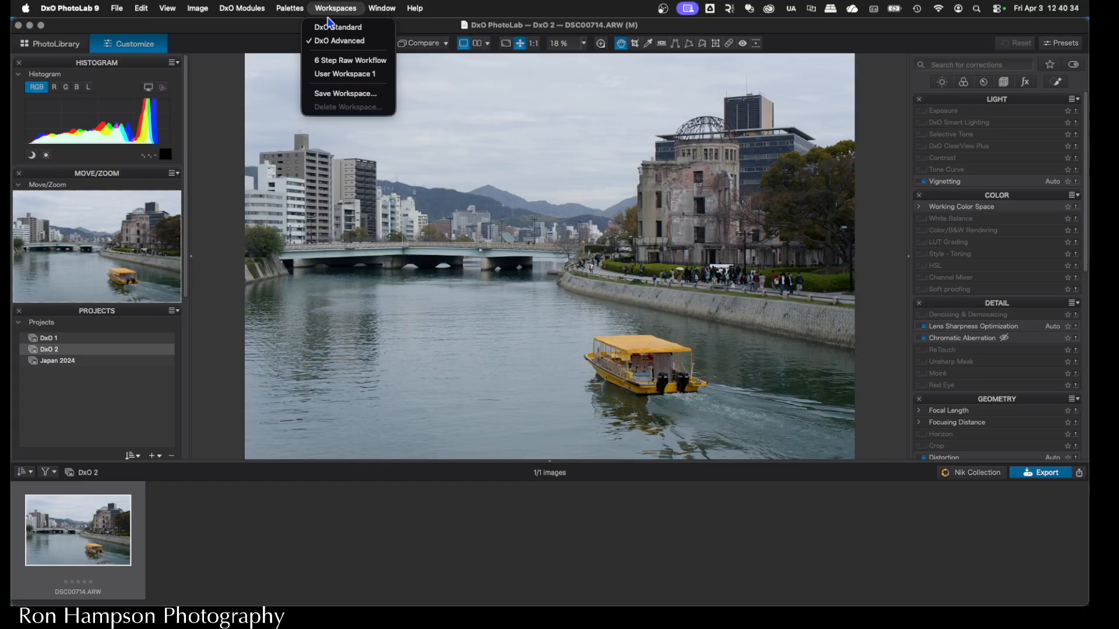
left_click(329, 28)
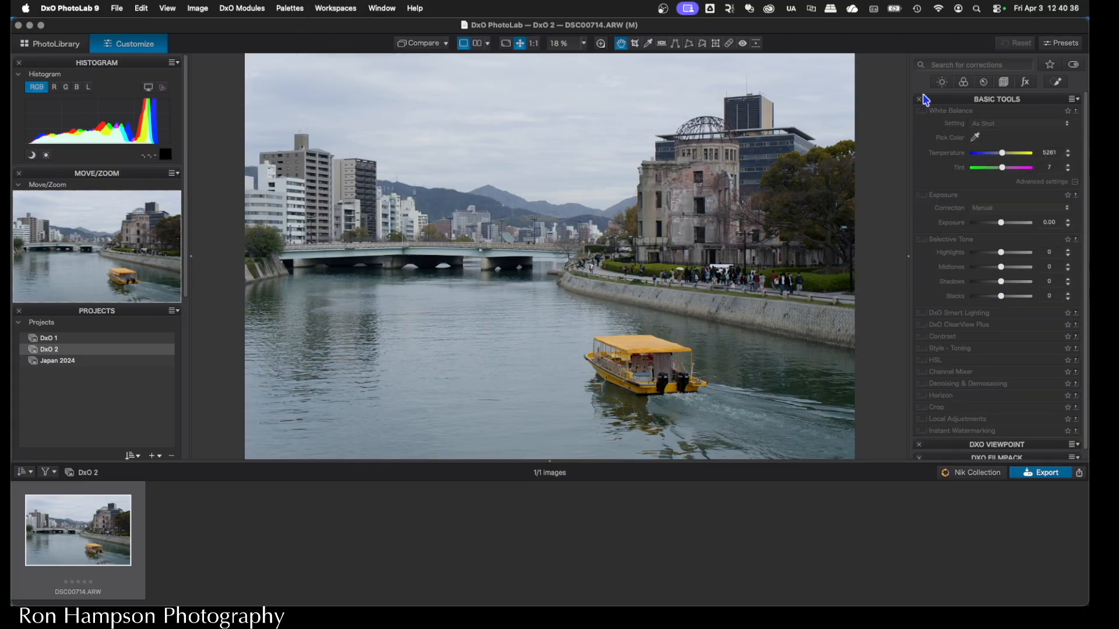
left_click(319, 10)
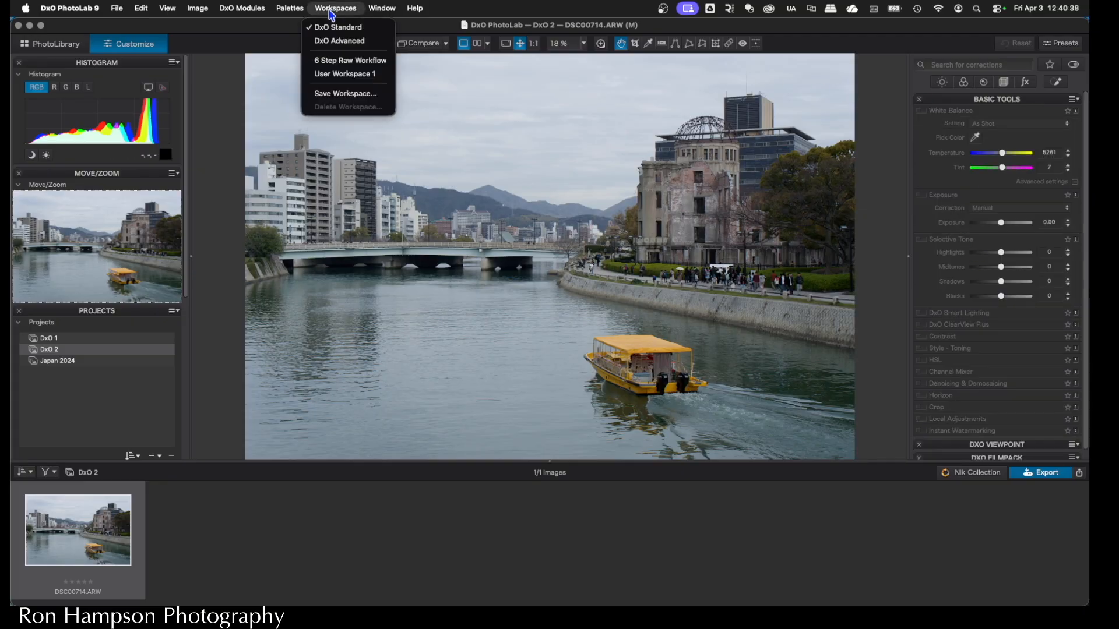
left_click(334, 60)
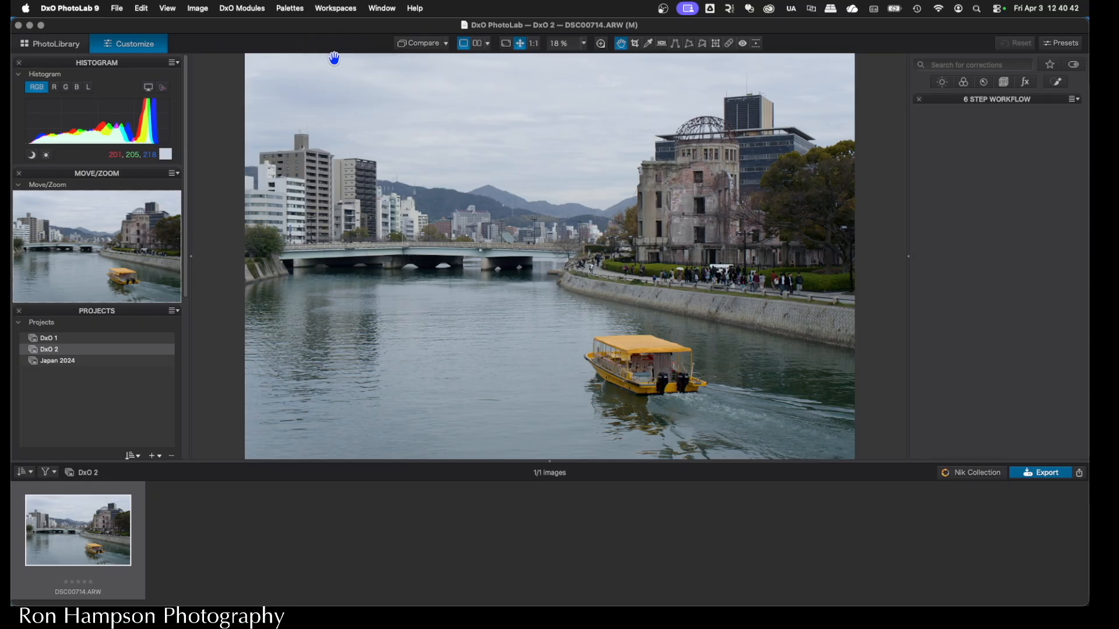